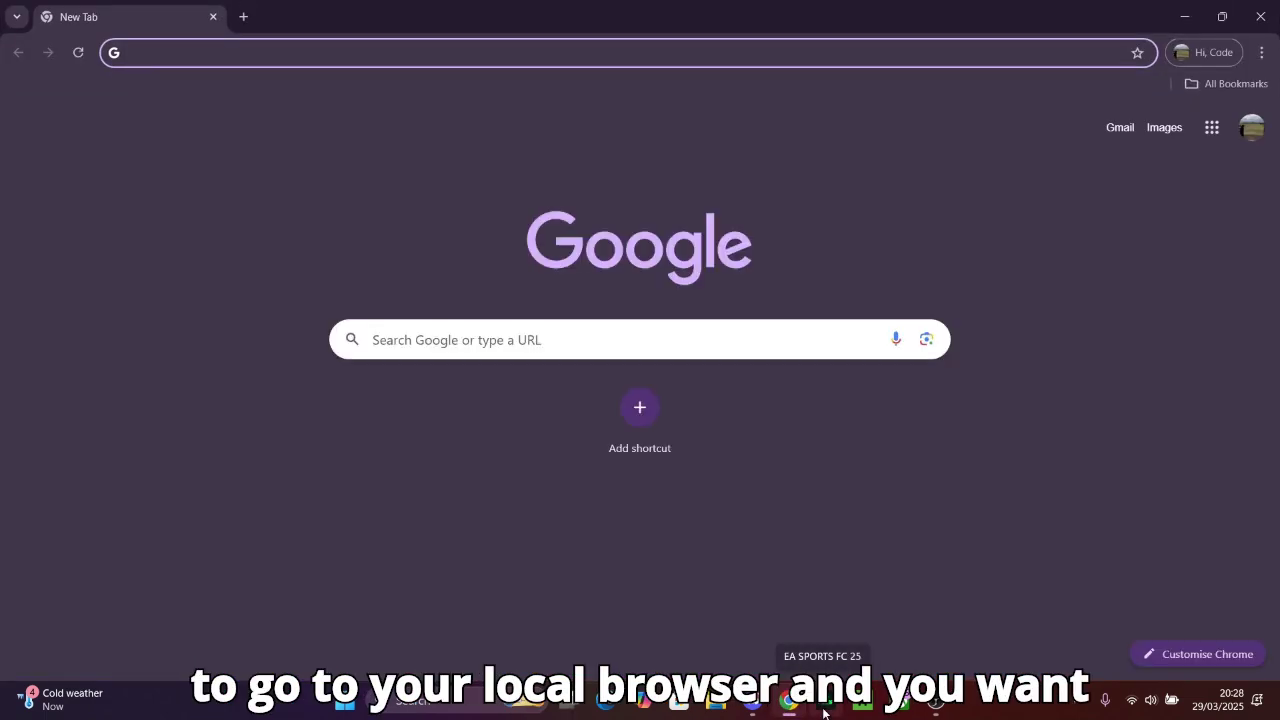
# Step: Load the Aternos server page for the offline StoneBoundSMP server
pyautogui.write('aterno')
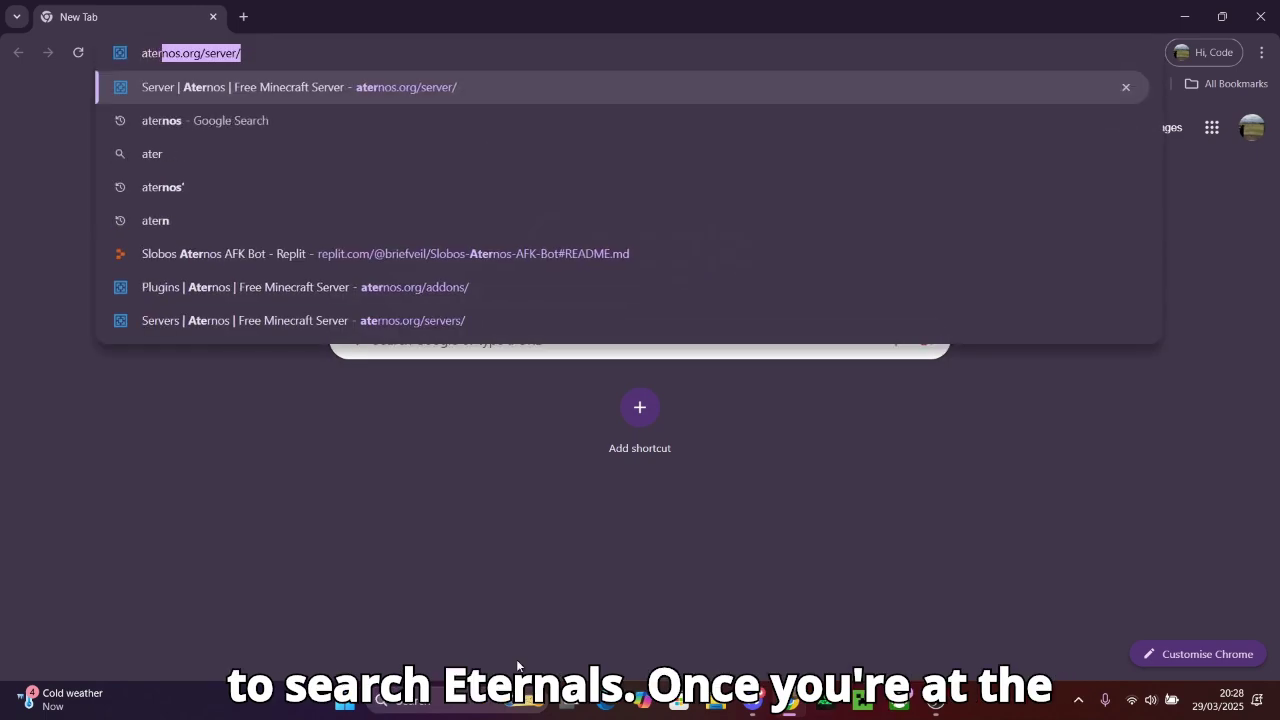
pyautogui.write('s')
pyautogui.press('Return')
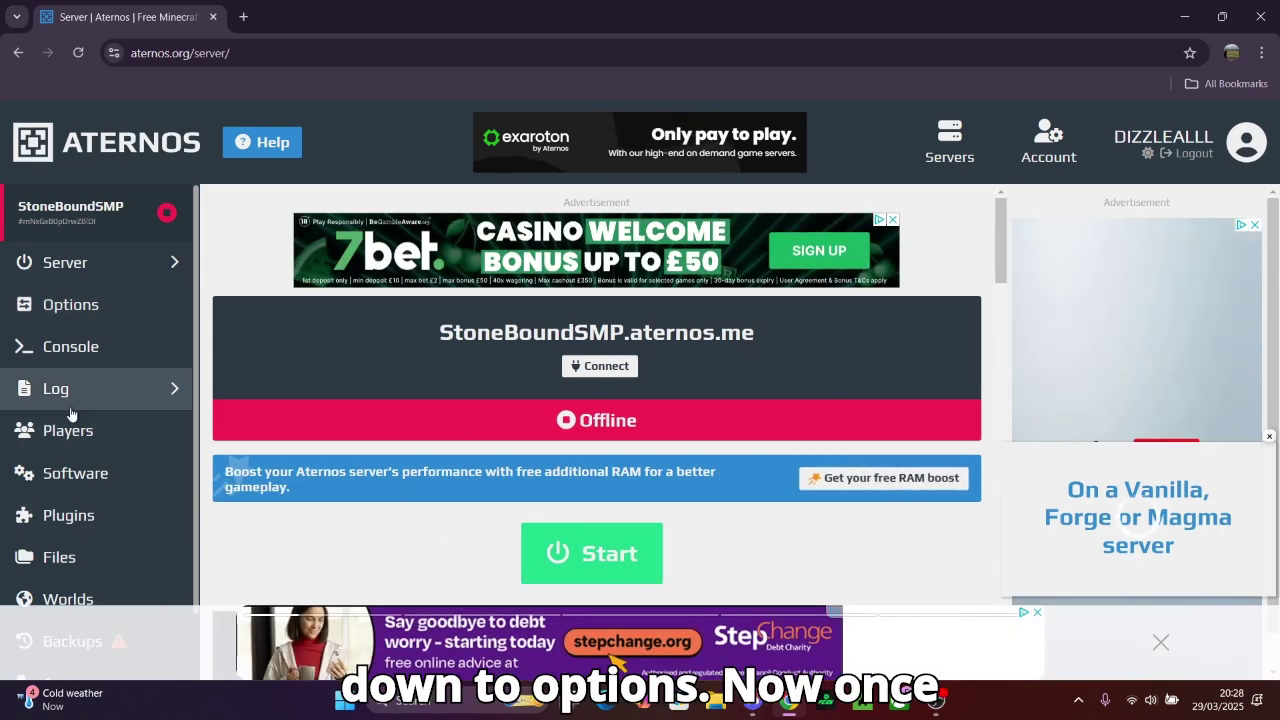
# Step: Confirm Cracked mode shows a green tick in the server.properties options
pyautogui.click(85, 316)
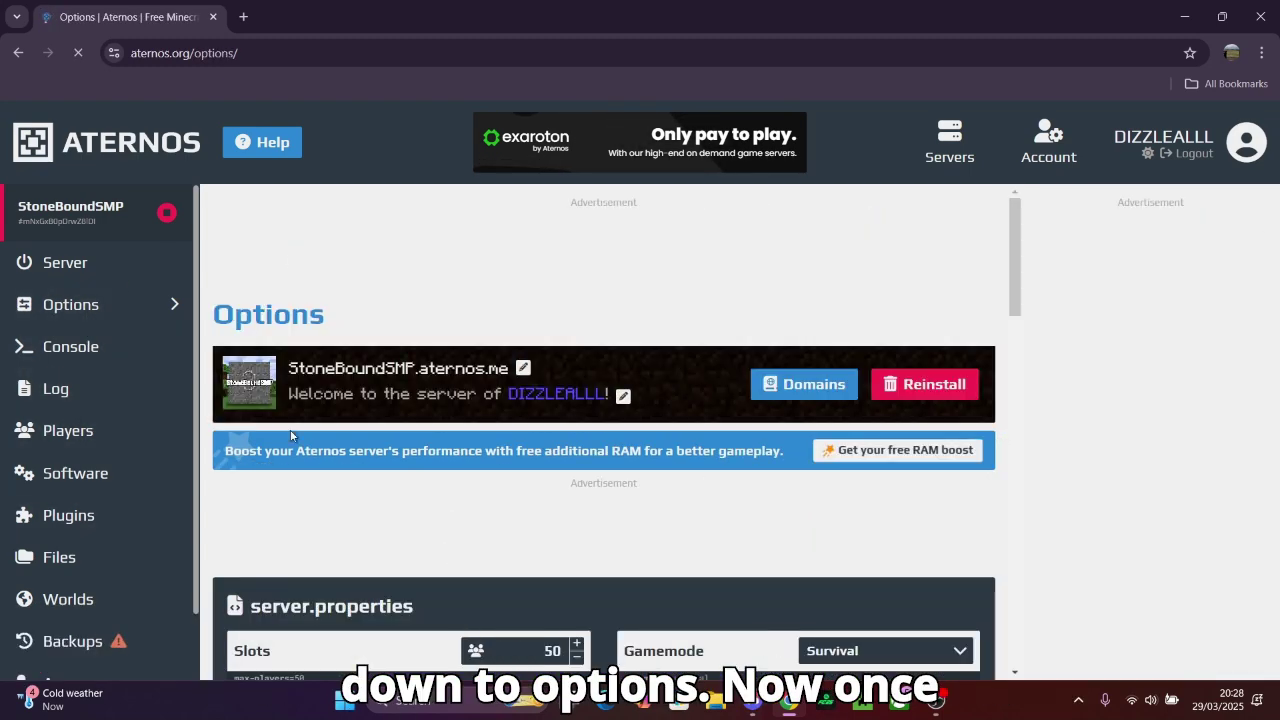
pyautogui.scroll(-1, 586, 398)
pyautogui.scroll(-2, 586, 398)
pyautogui.scroll(-2, 586, 398)
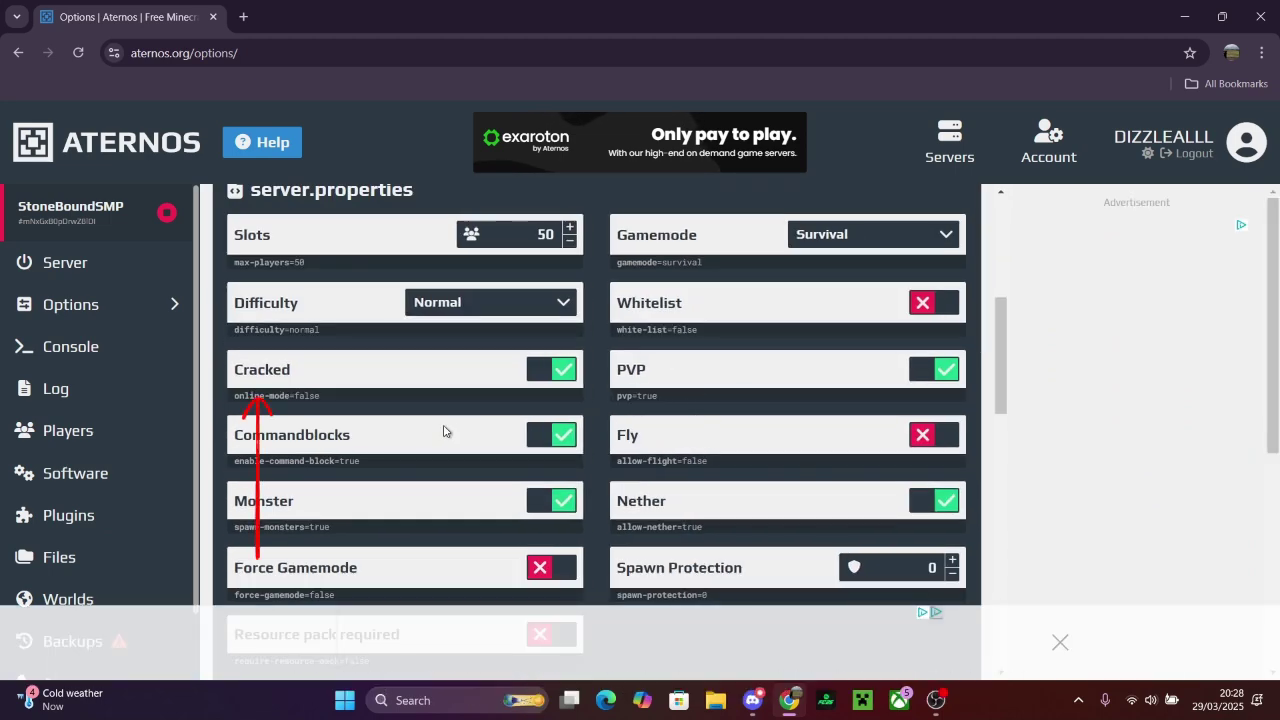
pyautogui.doubleClick(284, 372)
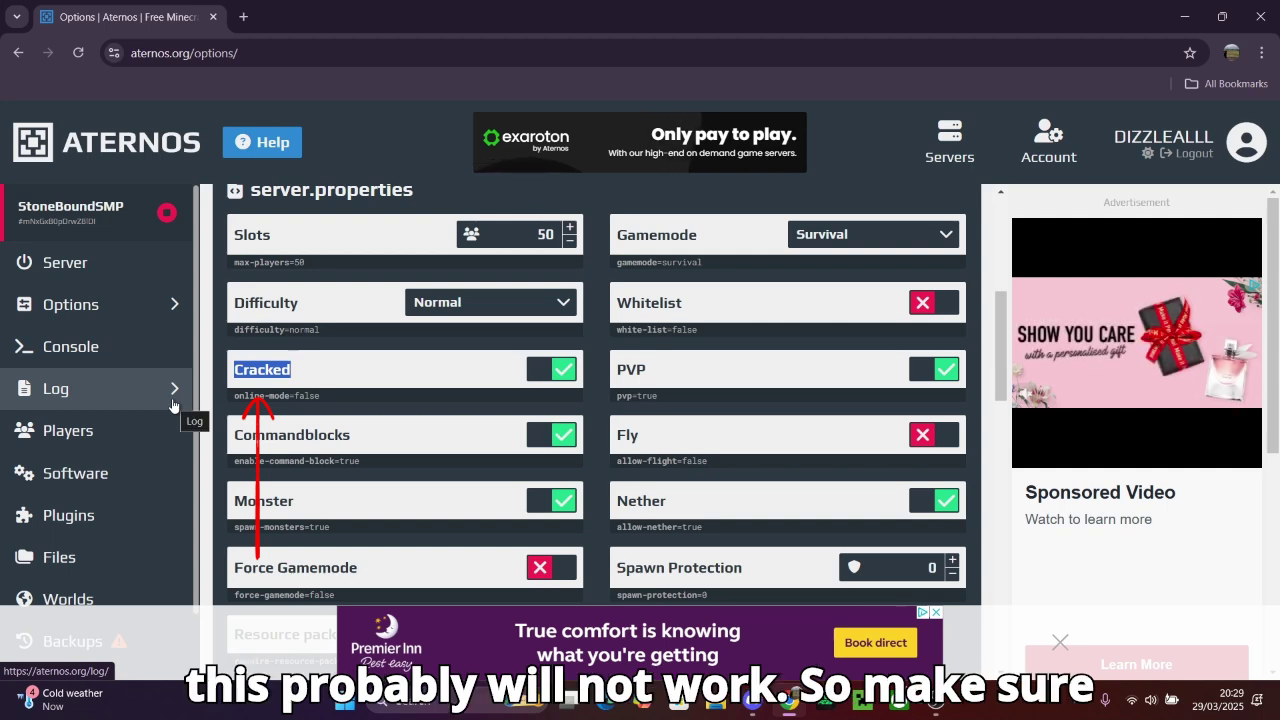
pyautogui.click(555, 376)
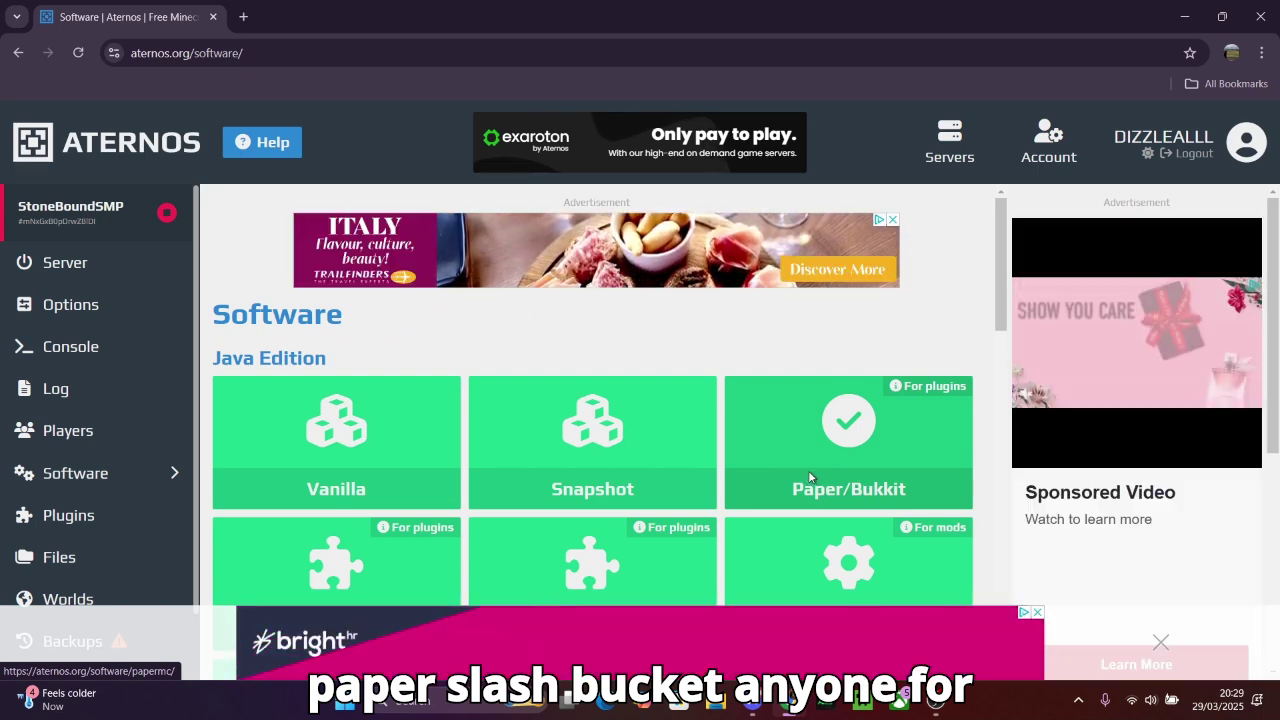
# Step: Install Paper/Bukkit version 1.21.4 as the server software
pyautogui.scroll(-3, 571, 462)
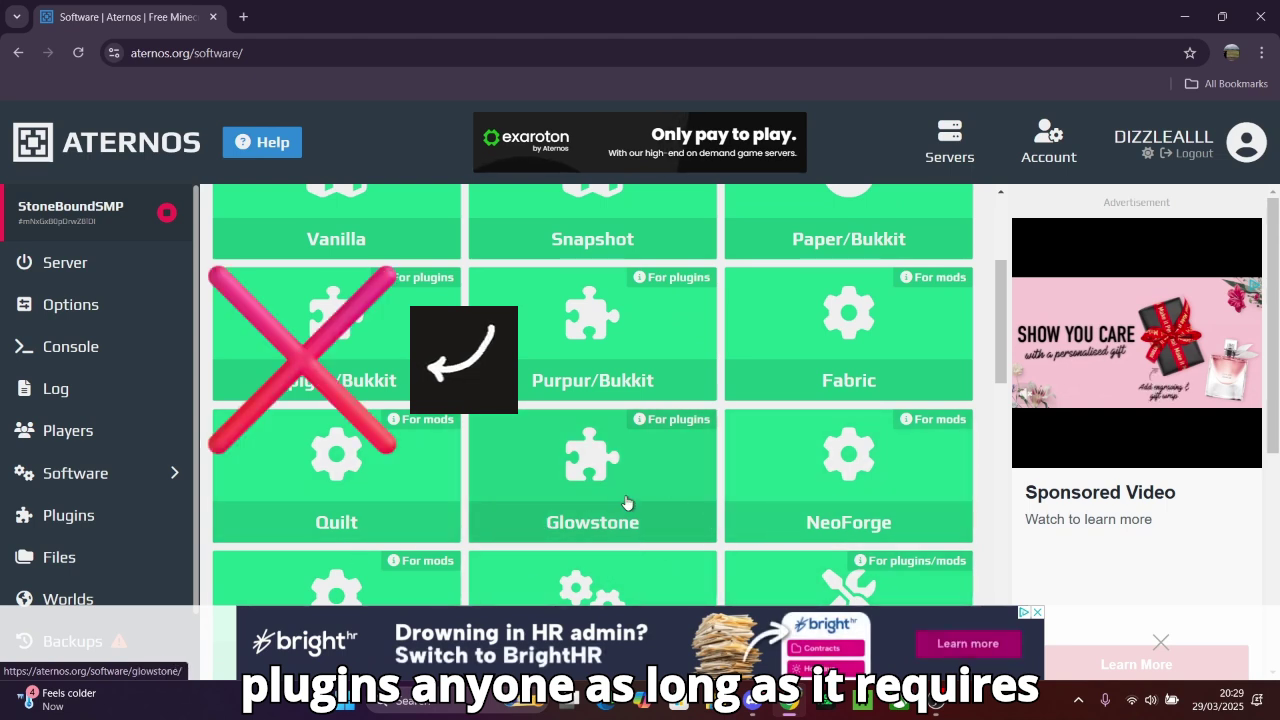
pyautogui.scroll(2, 626, 500)
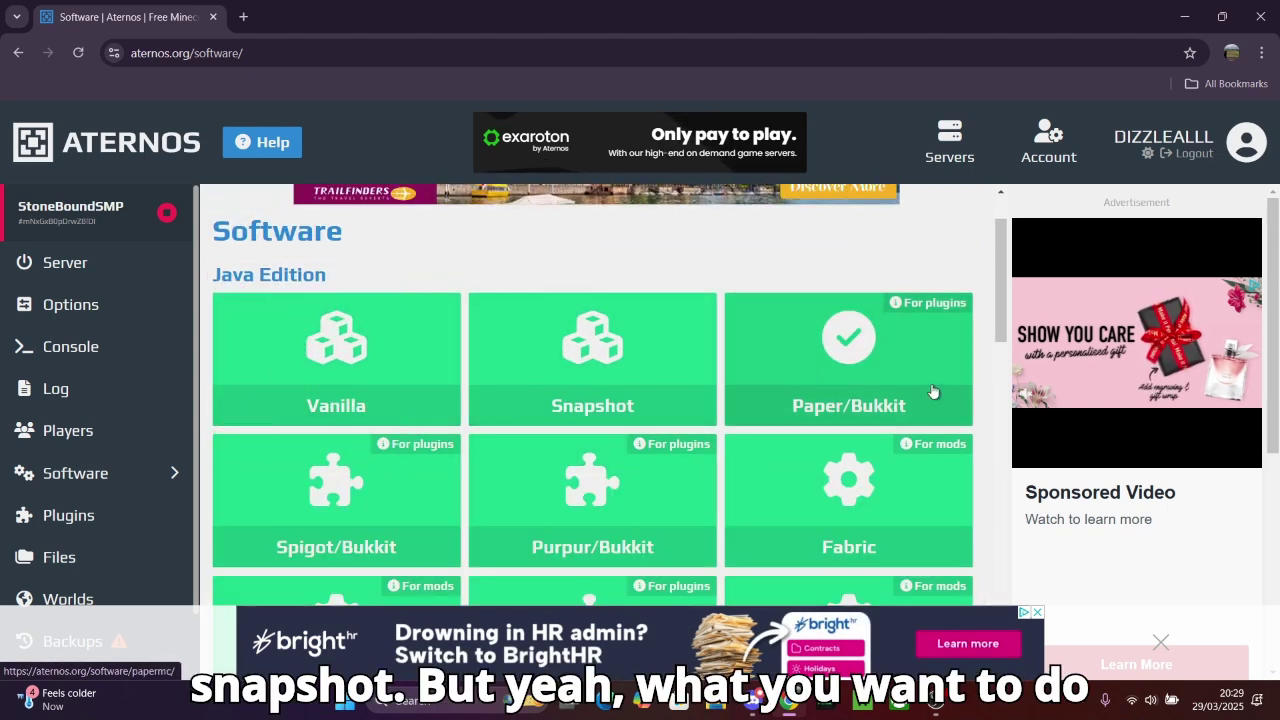
pyautogui.click(852, 386)
pyautogui.scroll(-5, 520, 540)
pyautogui.scroll(5, 514, 534)
pyautogui.click(293, 373)
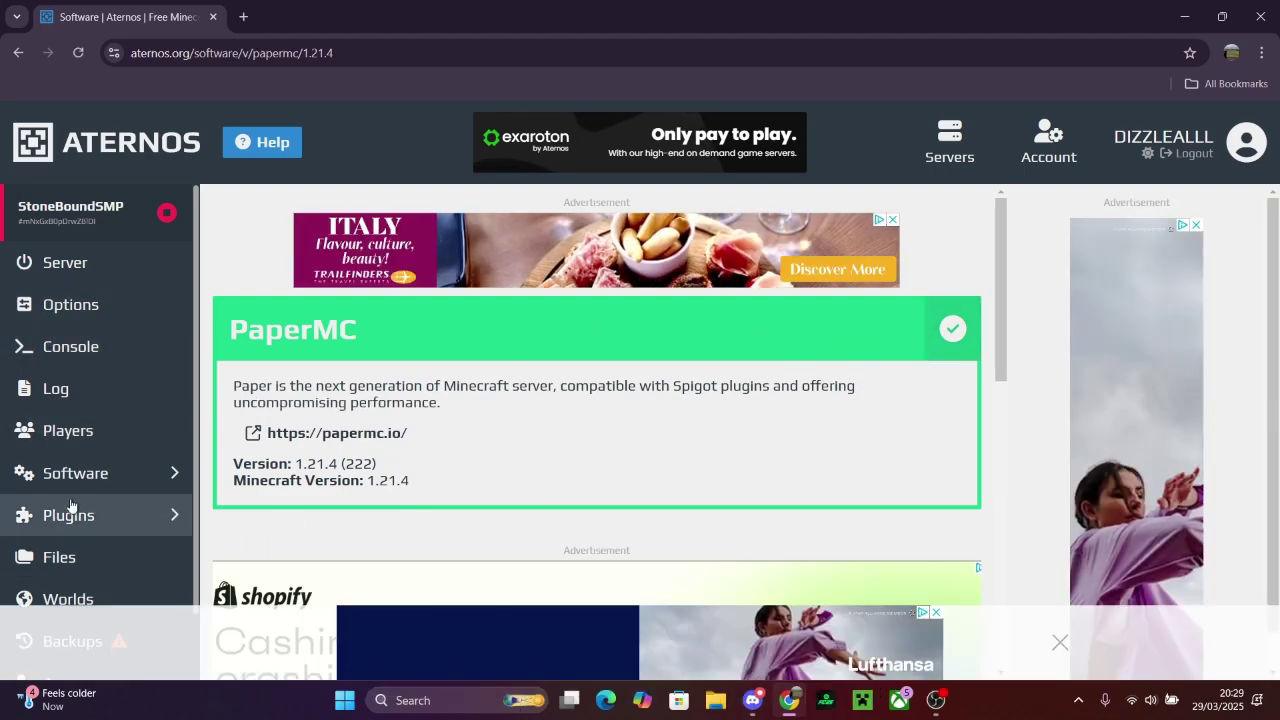
pyautogui.click(58, 520)
# Step: Search the plugins for 'via version' and open the ViaVersion (modrinth) plugin page
pyautogui.click(856, 303)
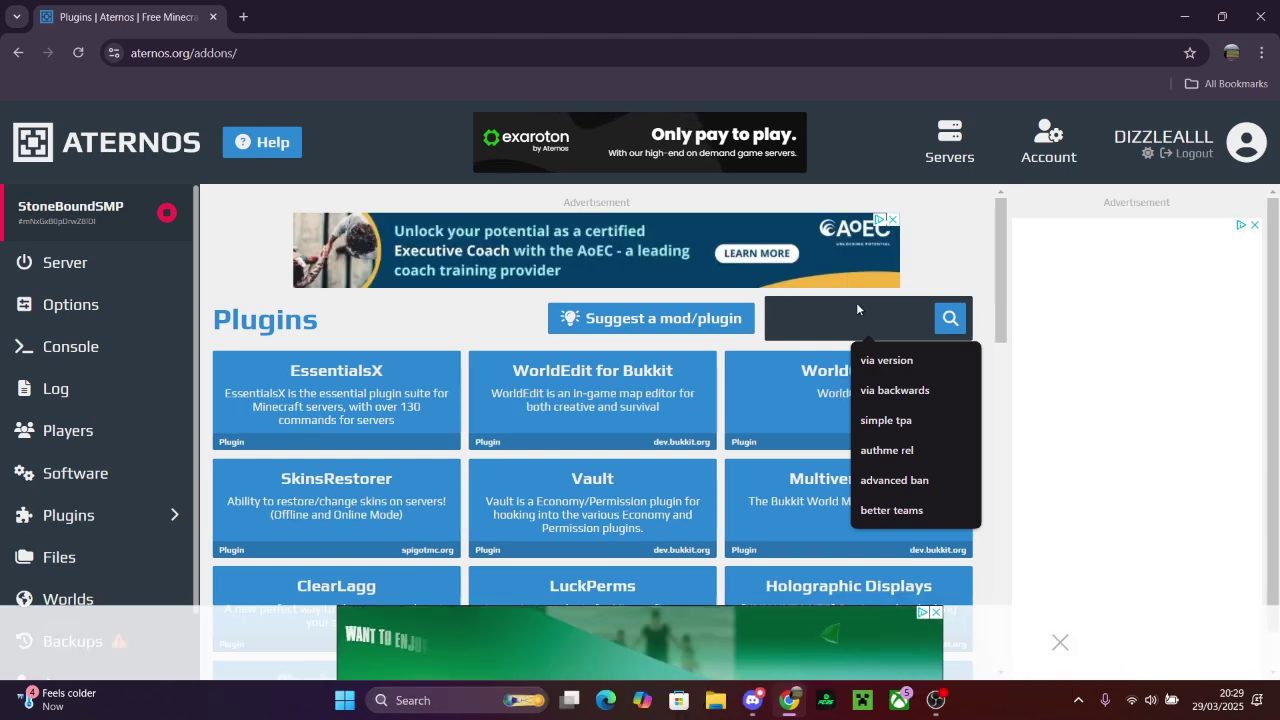
pyautogui.write('vi')
pyautogui.press('Down')
pyautogui.hotkey('shift', 'Delete')
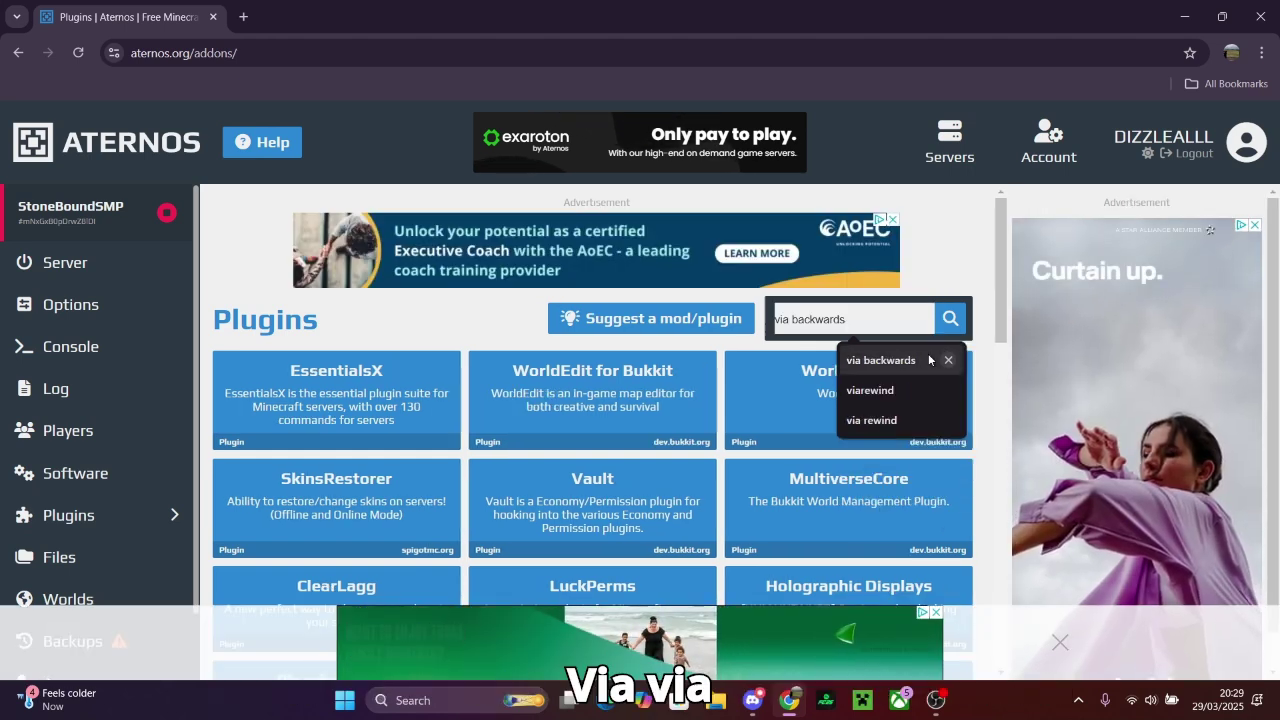
pyautogui.write('a')
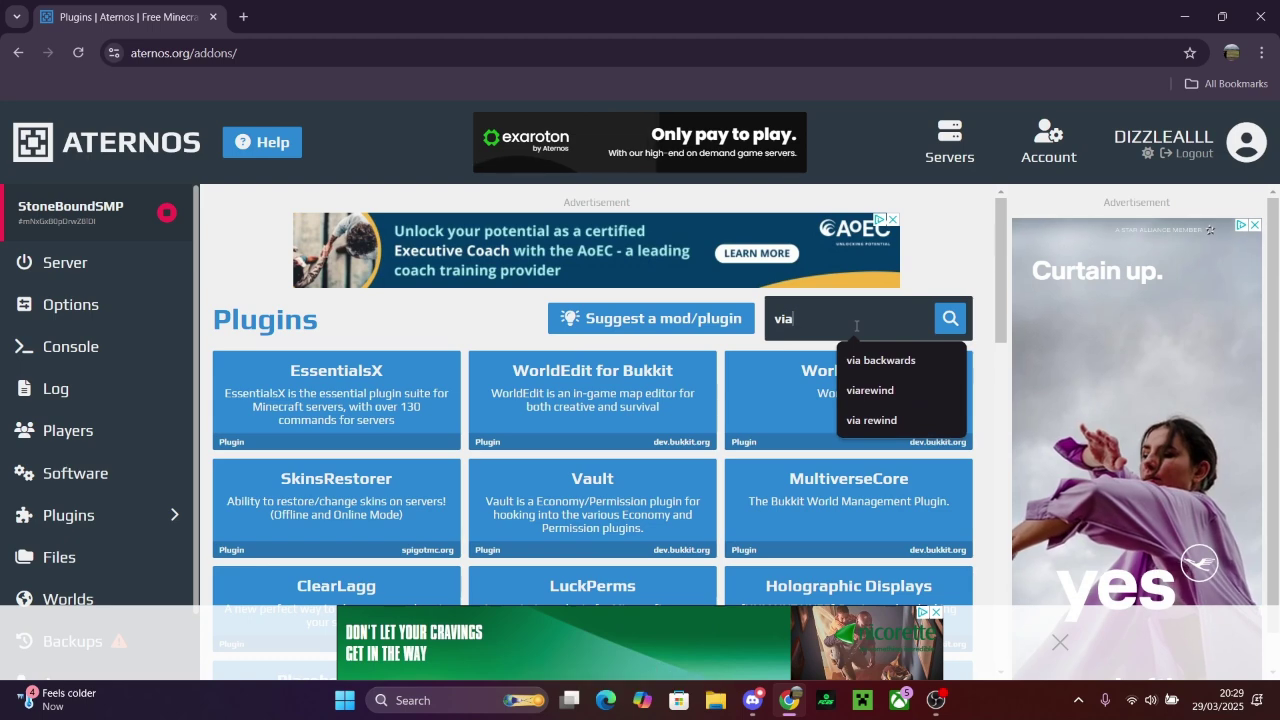
pyautogui.write(' version')
pyautogui.press('Return')
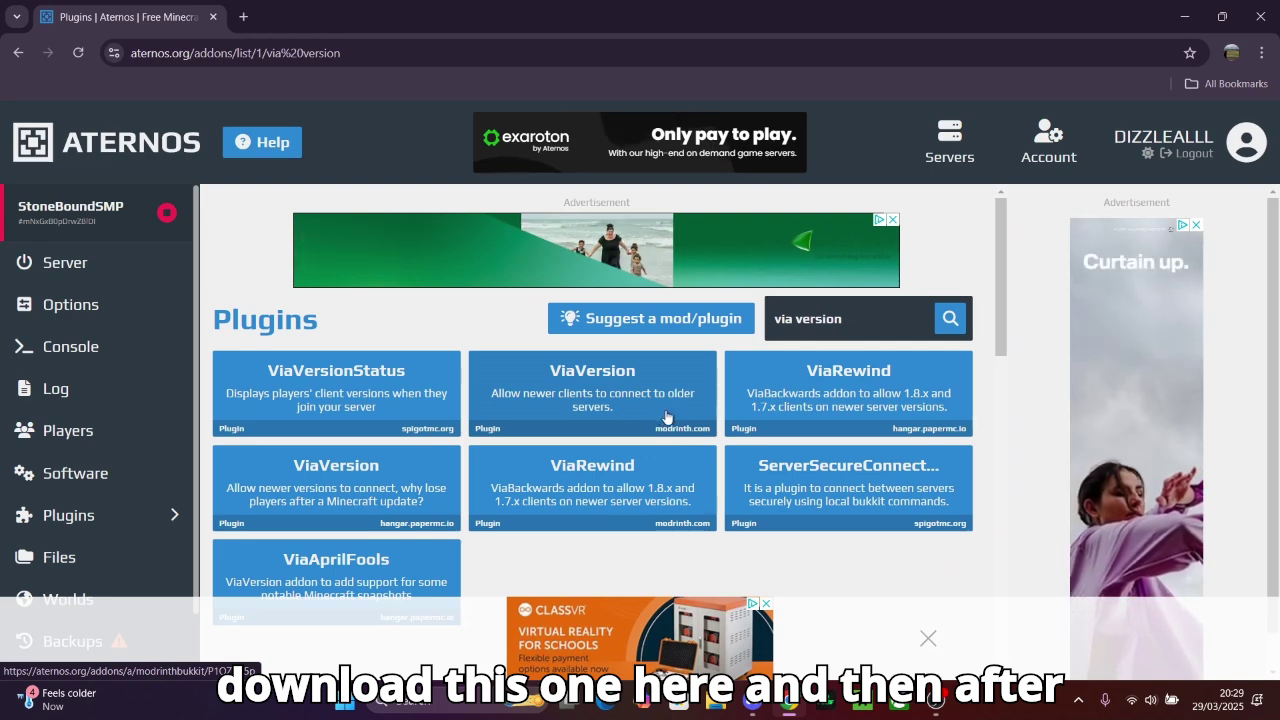
pyautogui.tripleClick(889, 319)
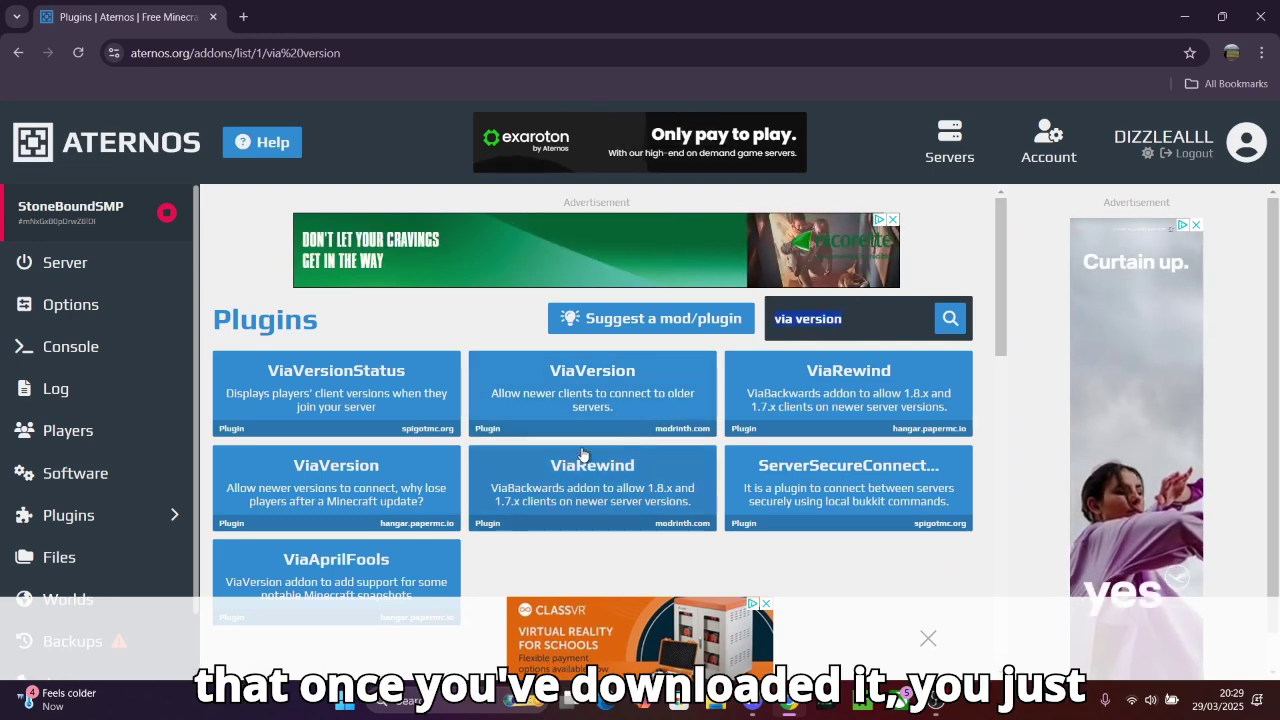
pyautogui.click(600, 392)
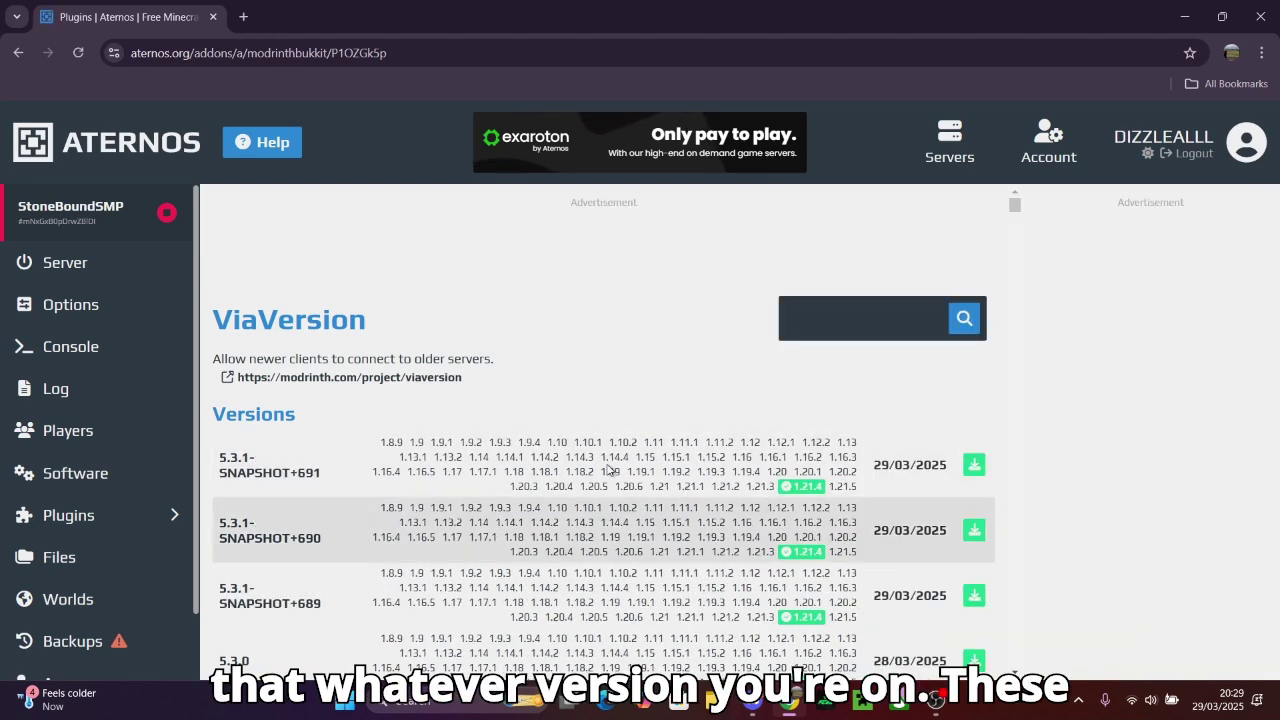
pyautogui.click(846, 310)
pyautogui.write('via bac')
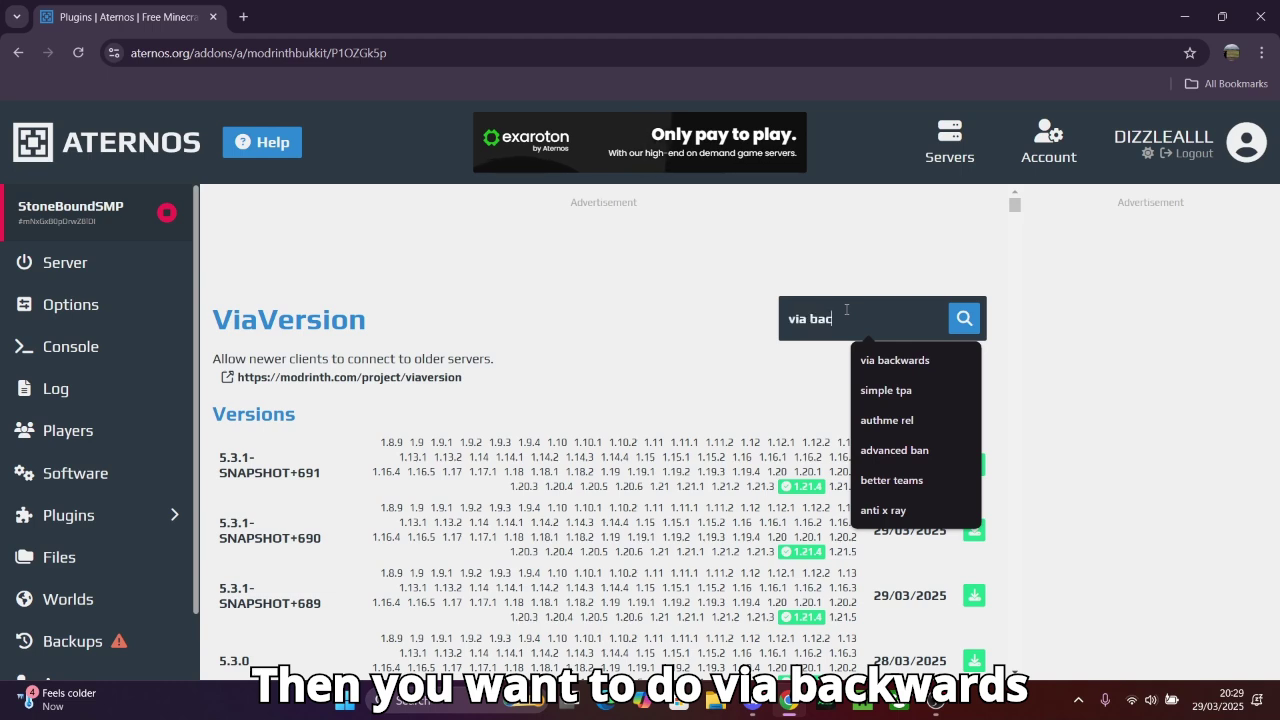
# Step: Search for 'via backwards' and open the ViaBackwards plugin page
pyautogui.click(870, 362)
pyautogui.write('kwards')
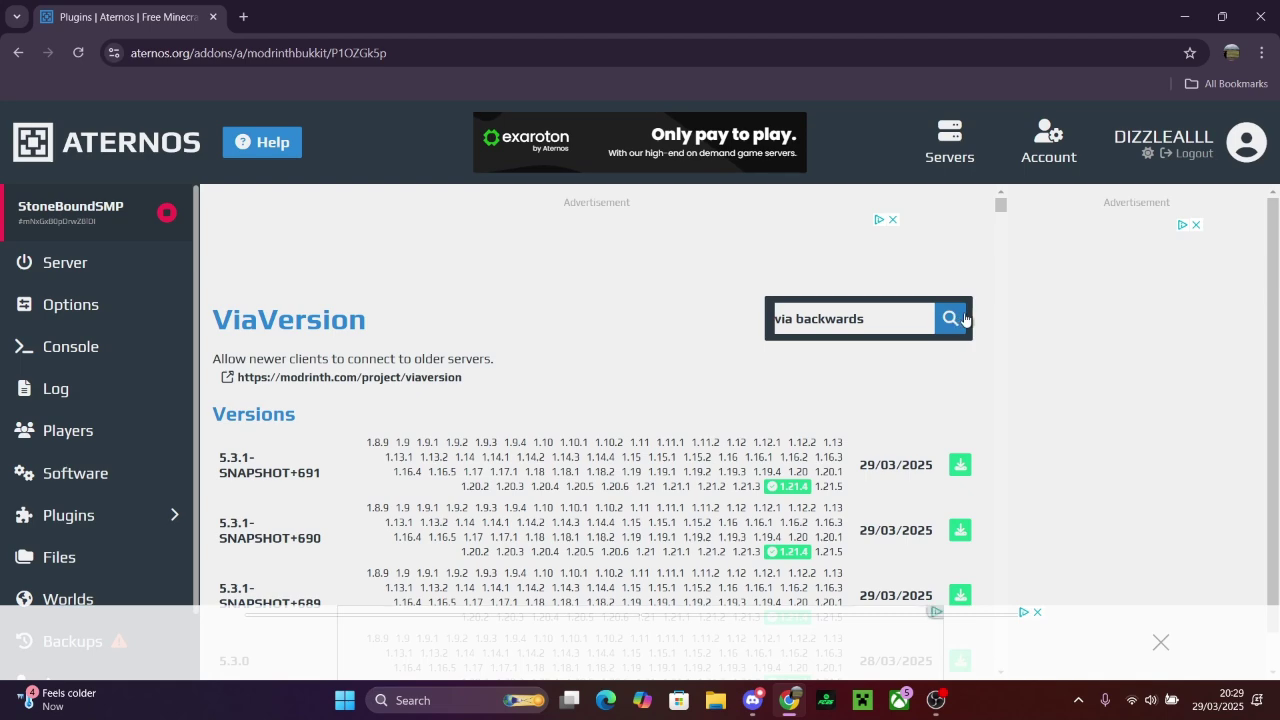
pyautogui.click(950, 318)
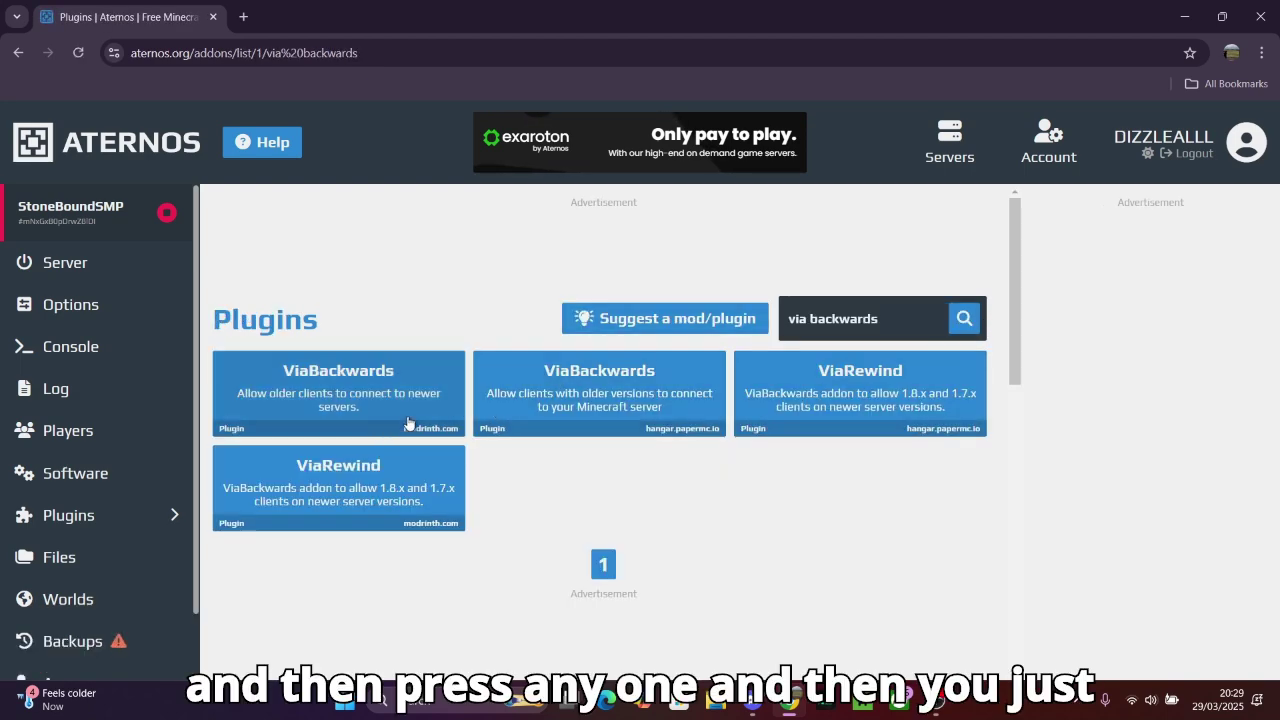
pyautogui.click(412, 378)
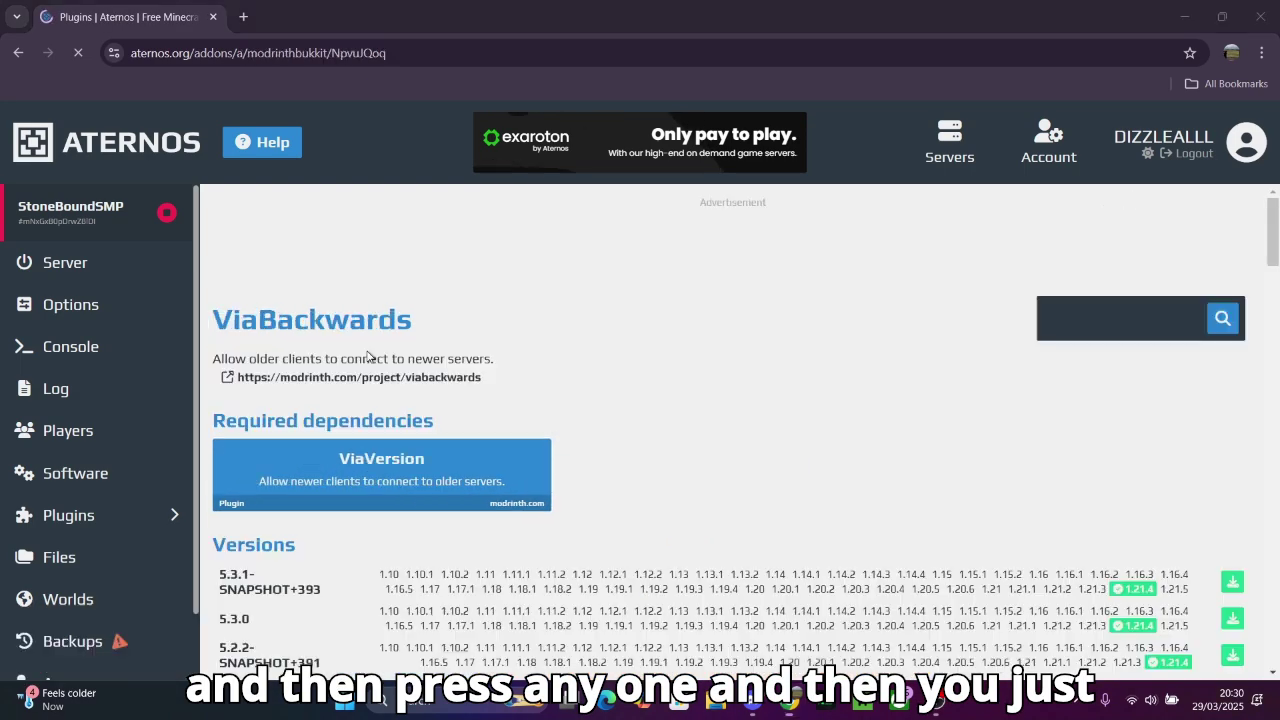
# Step: Search for 'via rewind' and open the ViaRewind plugin page
pyautogui.click(883, 310)
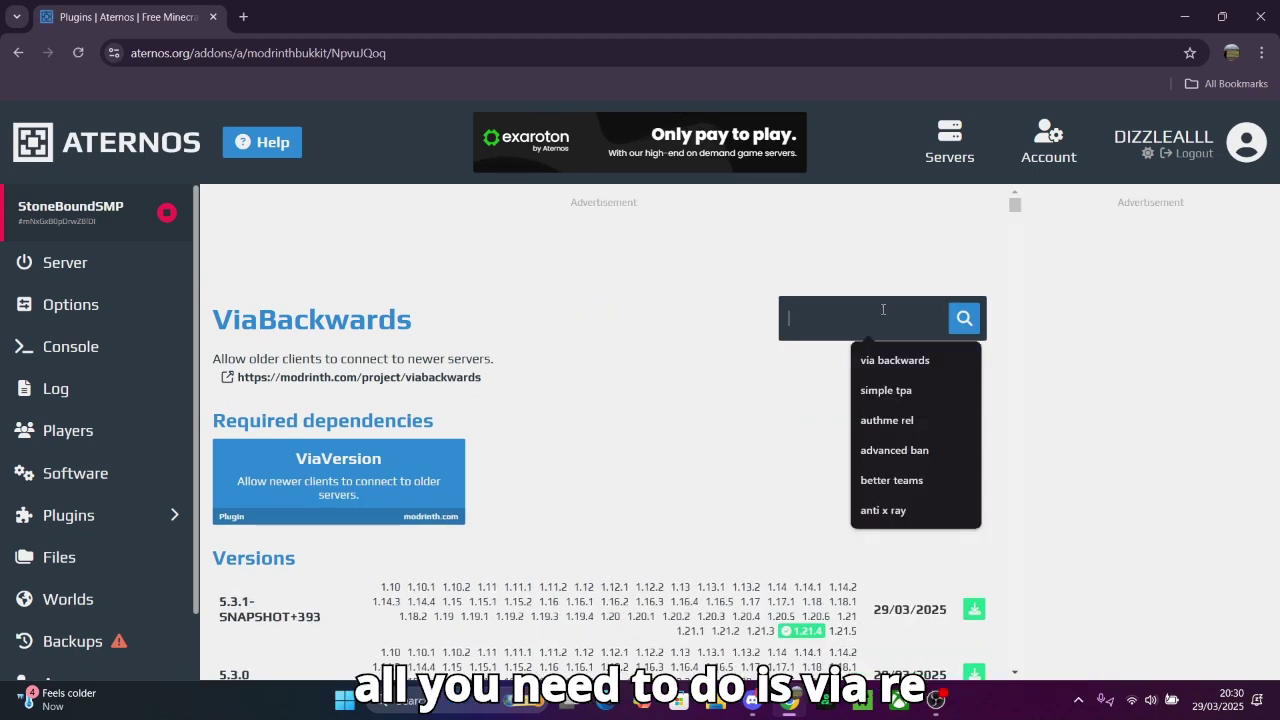
pyautogui.write('viarew')
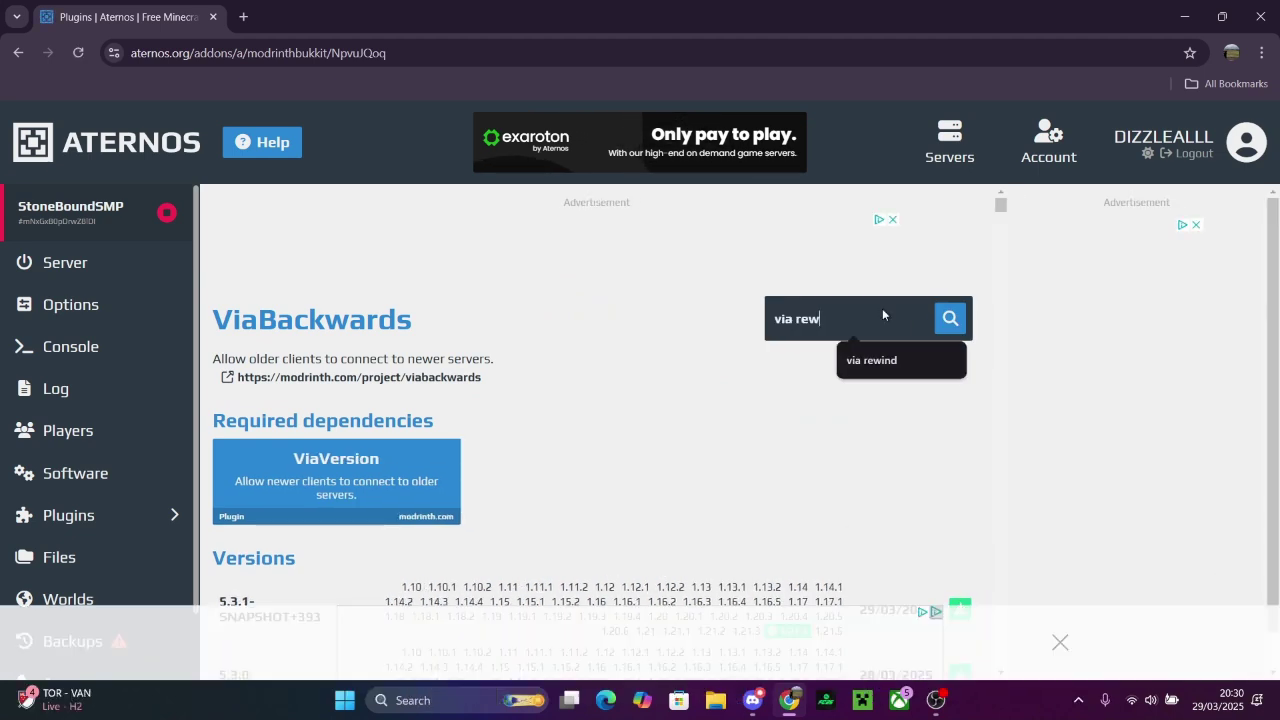
pyautogui.write('ind')
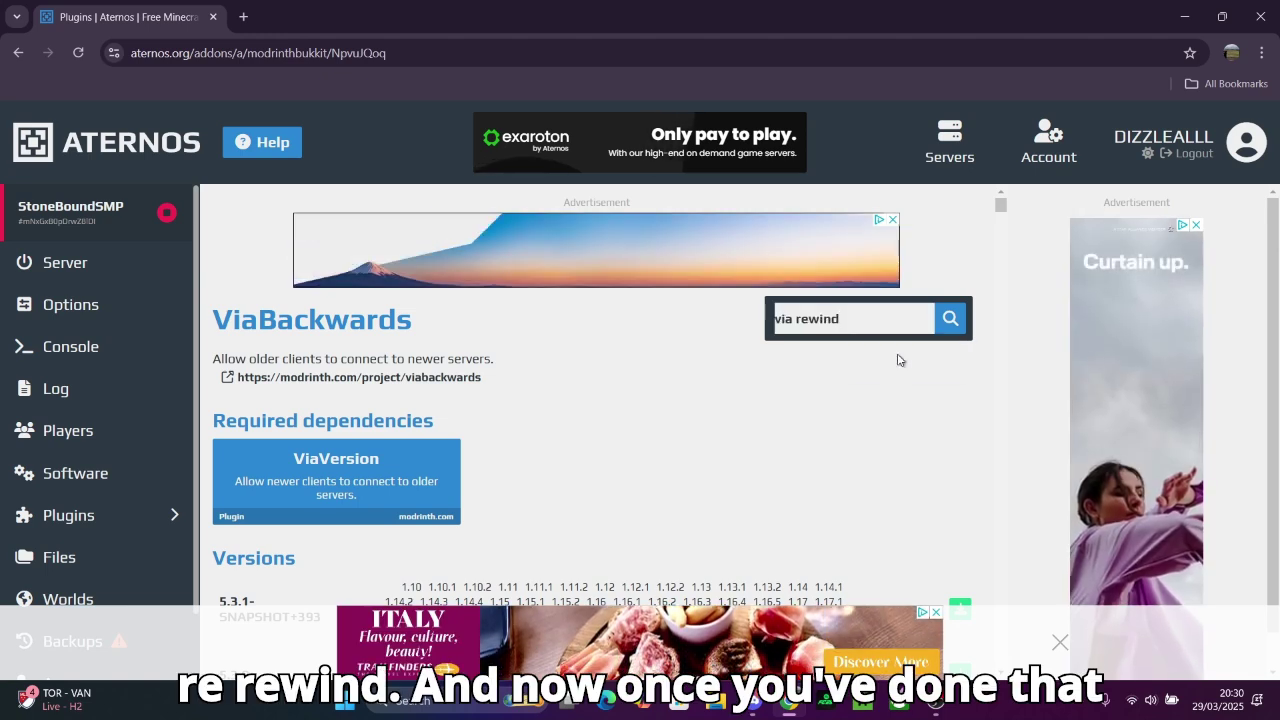
pyautogui.press('Return')
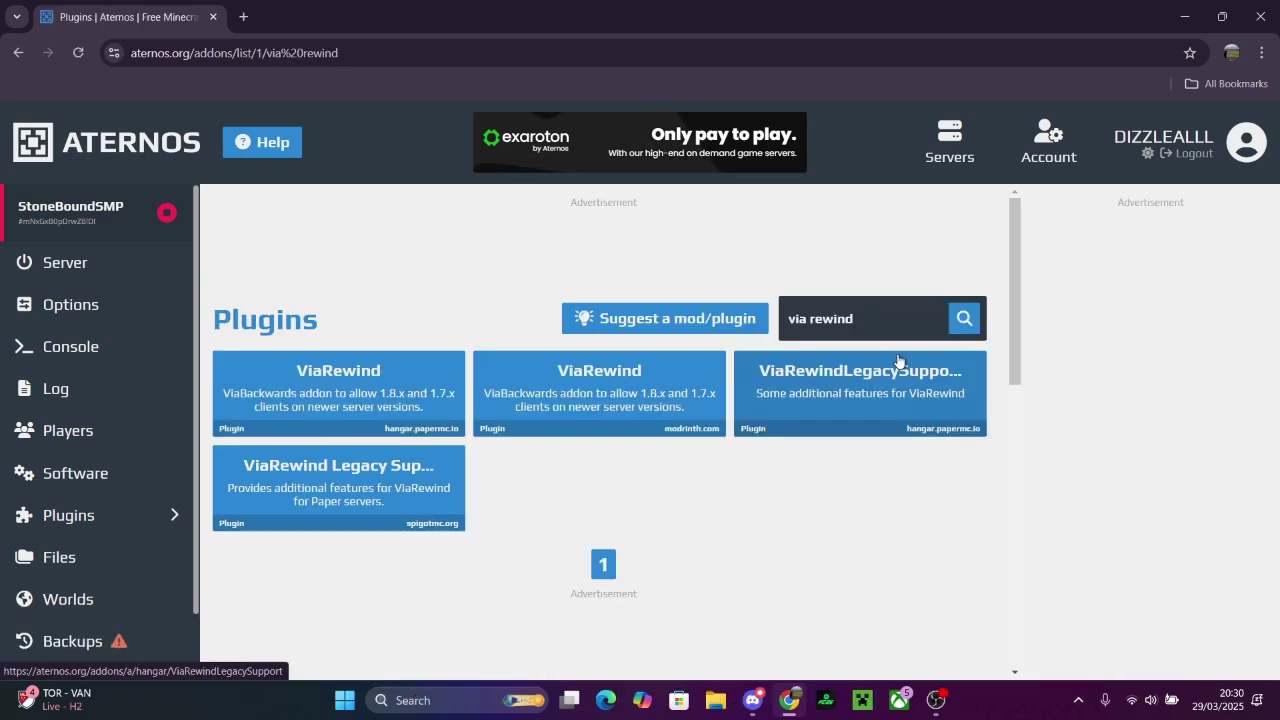
pyautogui.click(628, 420)
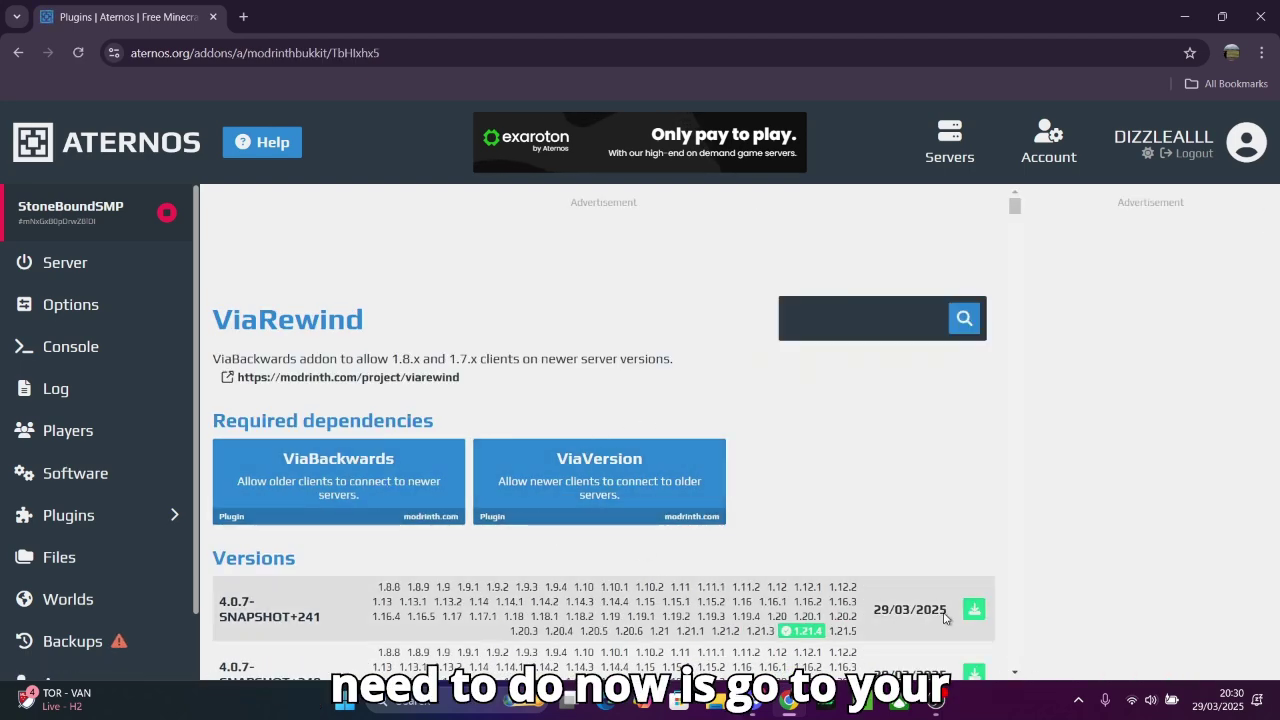
# Step: Leave the Slobos Aternos AFK Bot page and bring up Replit's recent apps list
pyautogui.click(100, 272)
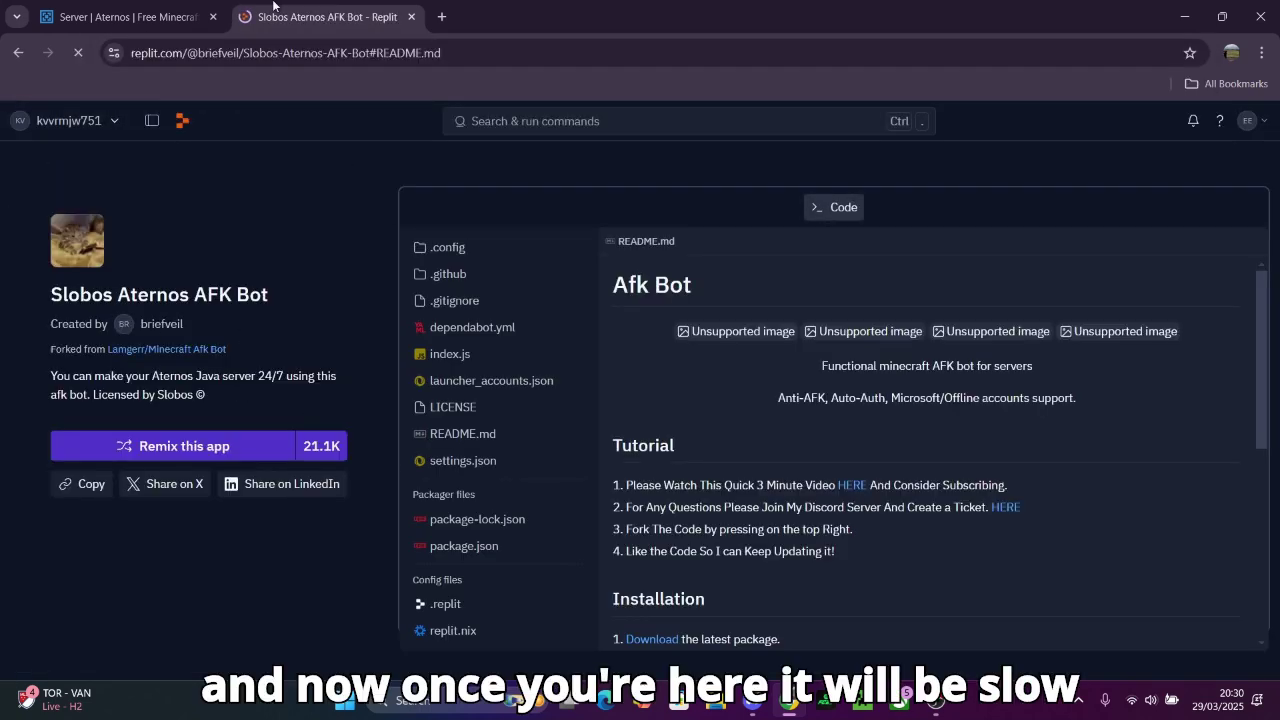
pyautogui.moveTo(134, 291); pyautogui.dragTo(320, 293)
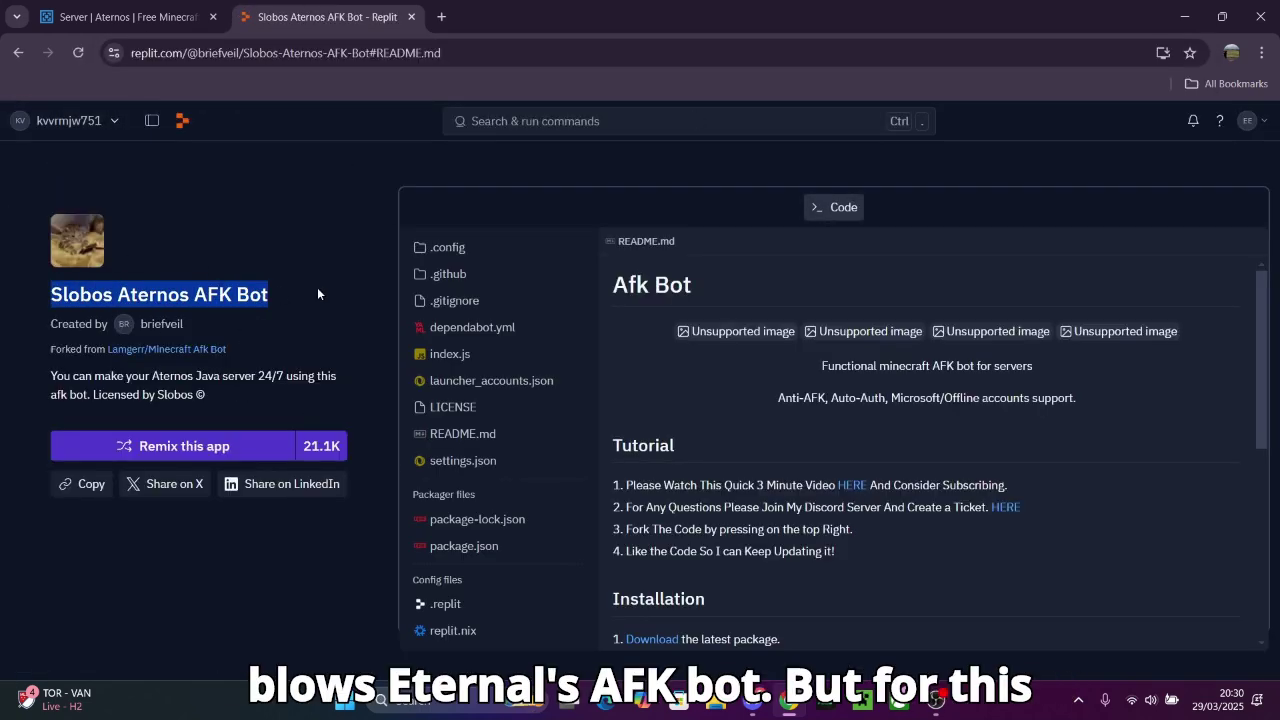
pyautogui.click(64, 296)
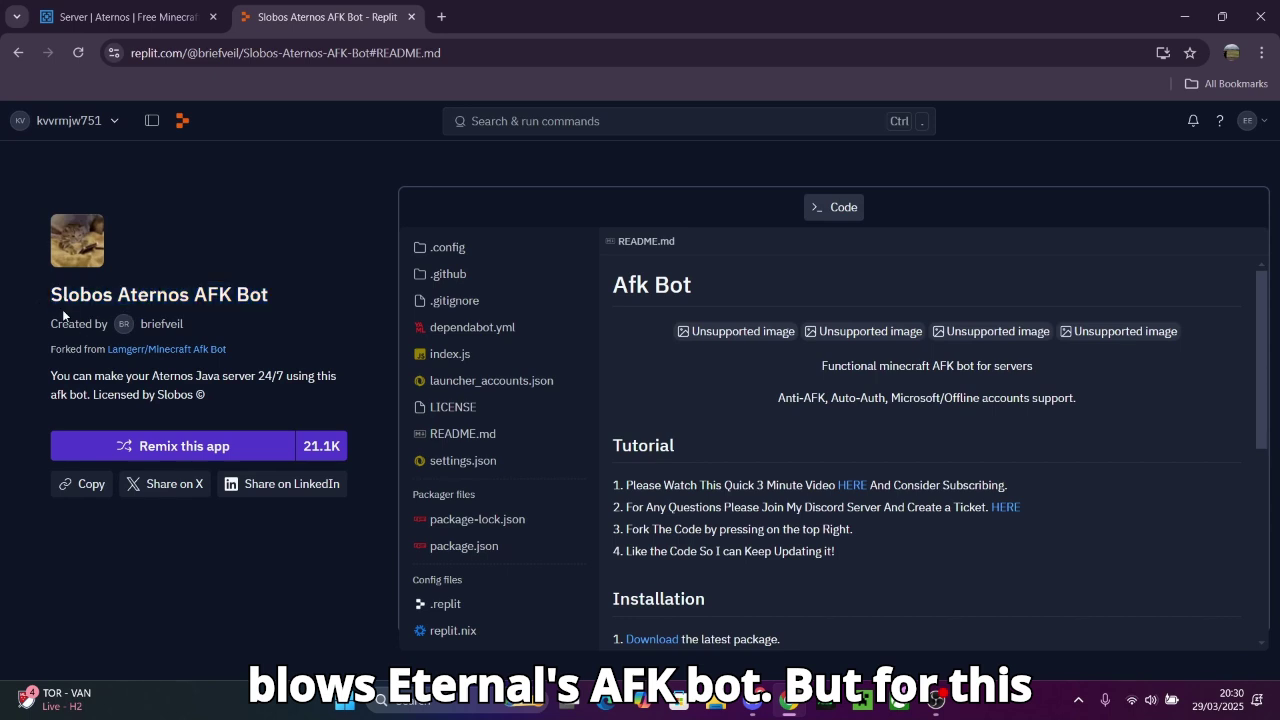
pyautogui.moveTo(62, 296)
pyautogui.mouseDown()
pyautogui.moveTo(265, 296)
pyautogui.moveTo(34, 285)
pyautogui.mouseUp()
pyautogui.click(285, 300)
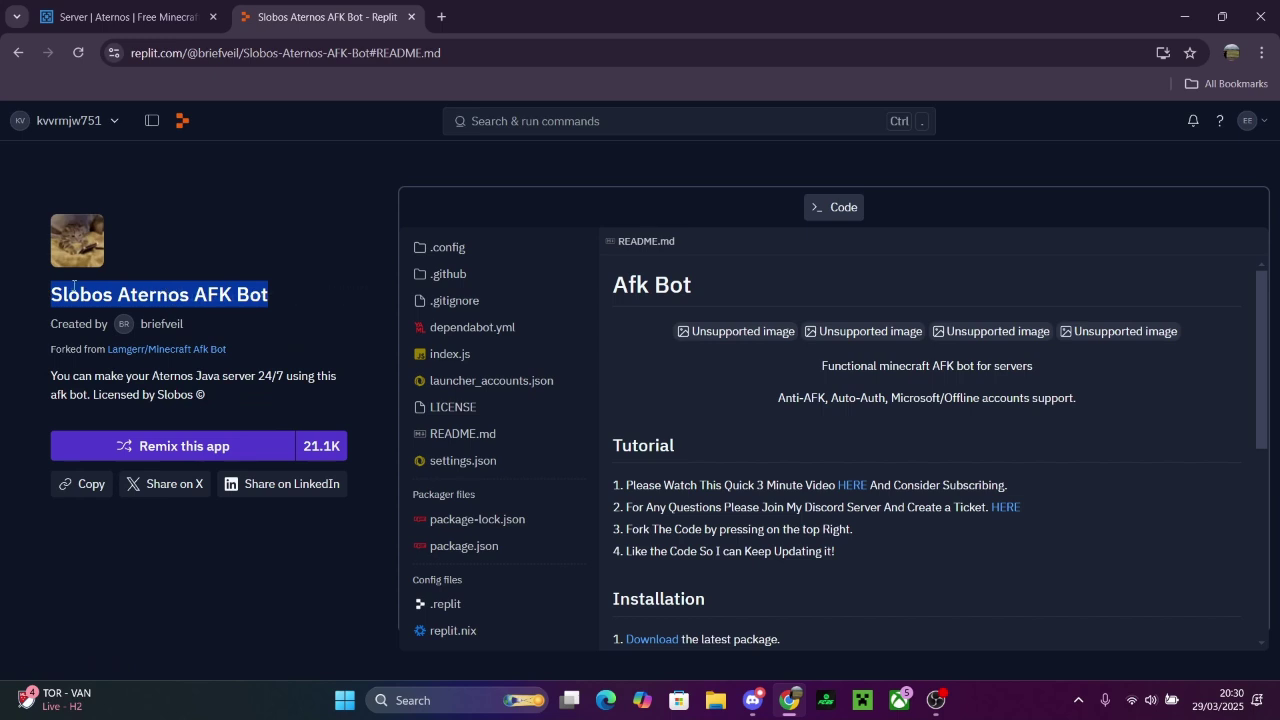
pyautogui.moveTo(118, 313); pyautogui.dragTo(596, 120)
pyautogui.click(596, 120)
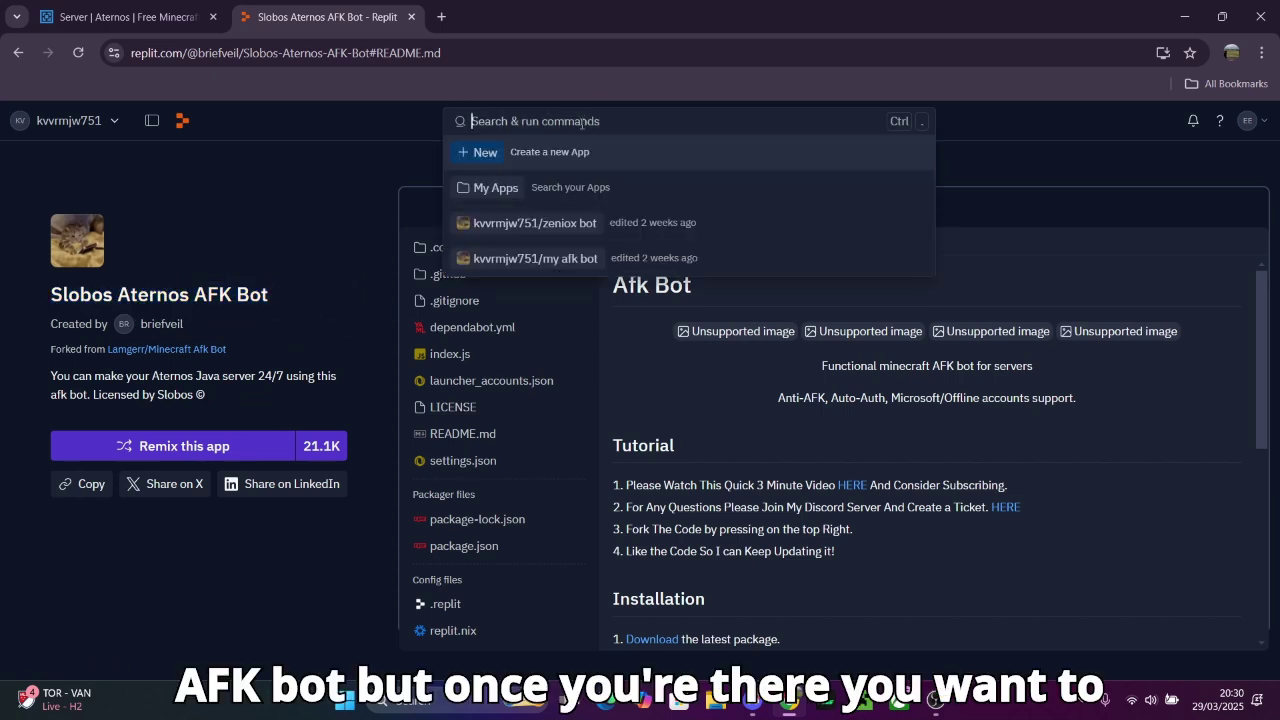
# Step: Open the zeniox bot app and delete the old bot username on line 3 of settings.json
pyautogui.click(641, 230)
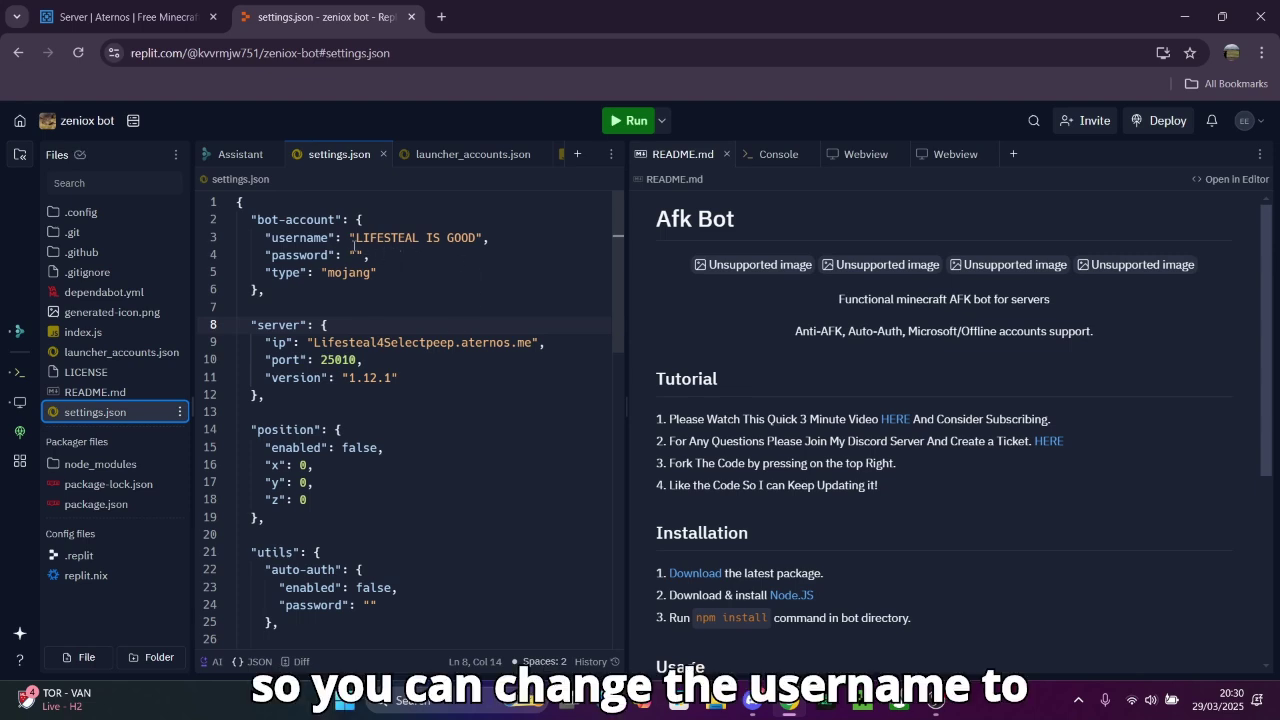
pyautogui.moveTo(405, 237); pyautogui.dragTo(449, 237)
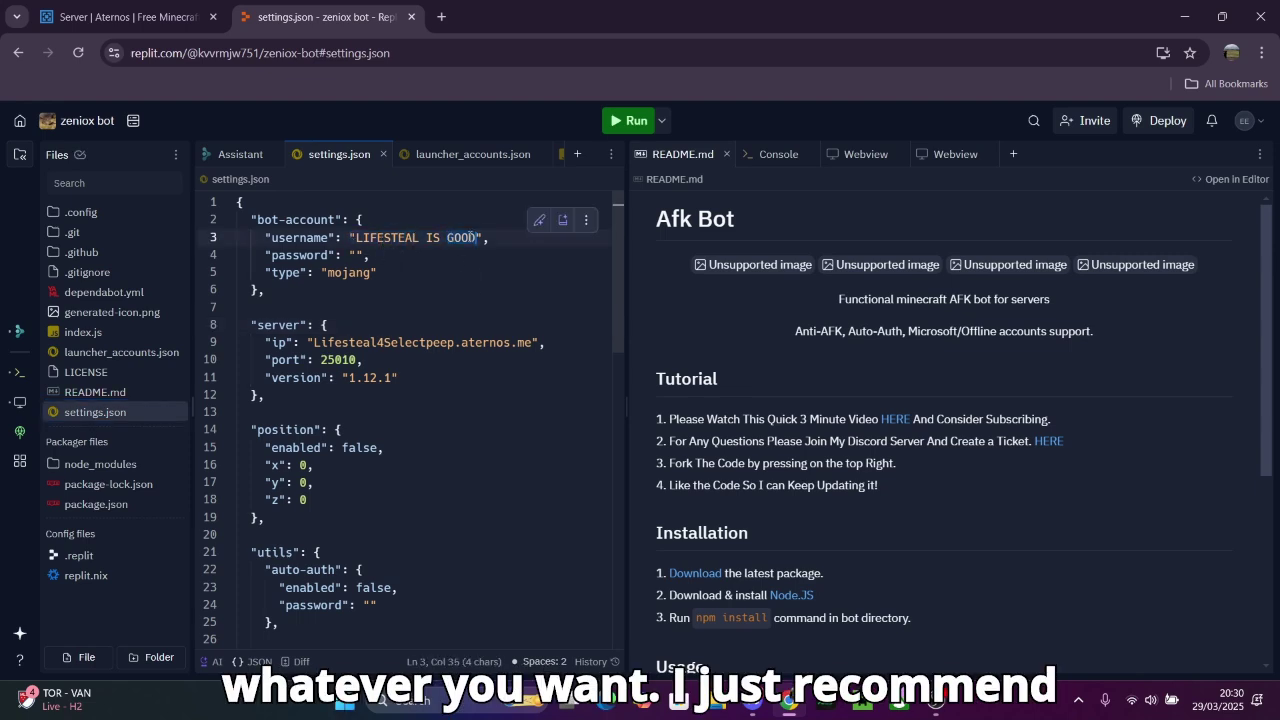
pyautogui.press('BackSpace')
pyautogui.press('BackSpace')
pyautogui.press('BackSpace')
pyautogui.write('fkBot')
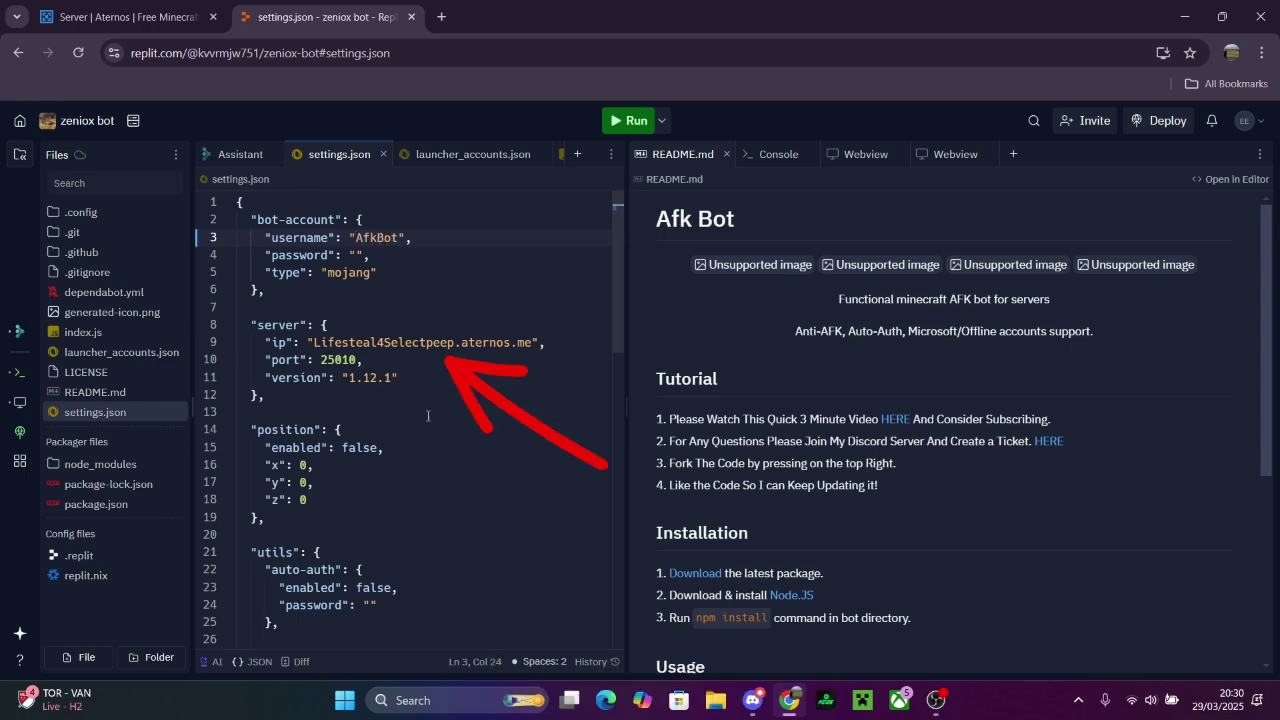
# Step: Select the old ip value, then copy StoneBoundSMP.aternos.me without its port from Aternos
pyautogui.moveTo(320, 342); pyautogui.dragTo(369, 342)
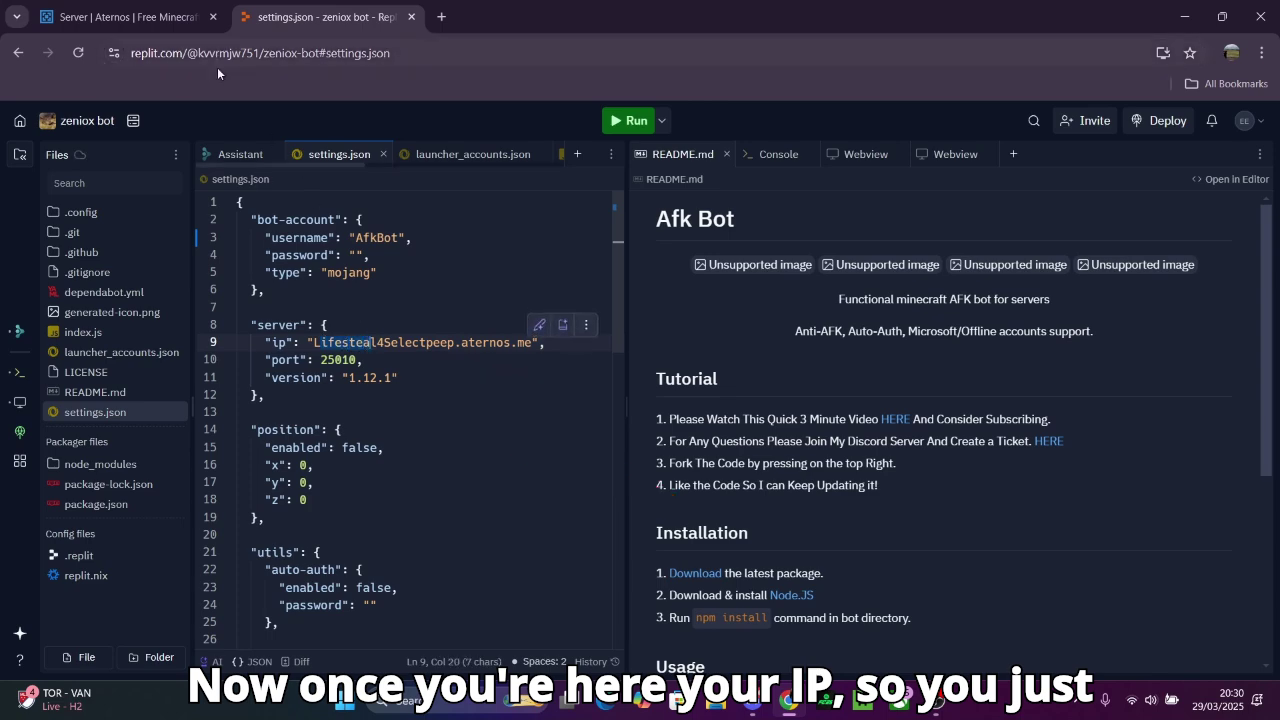
pyautogui.click(120, 17)
pyautogui.scroll(-3, 812, 395)
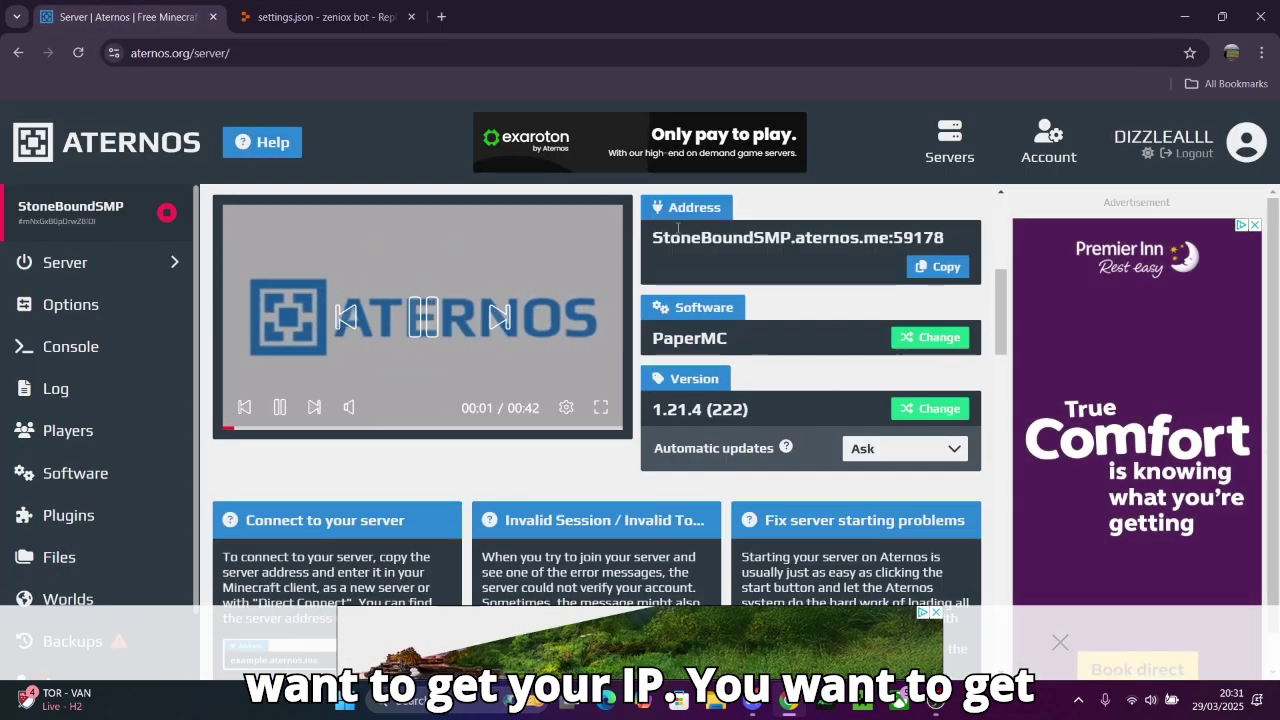
pyautogui.moveTo(652, 237); pyautogui.dragTo(890, 238)
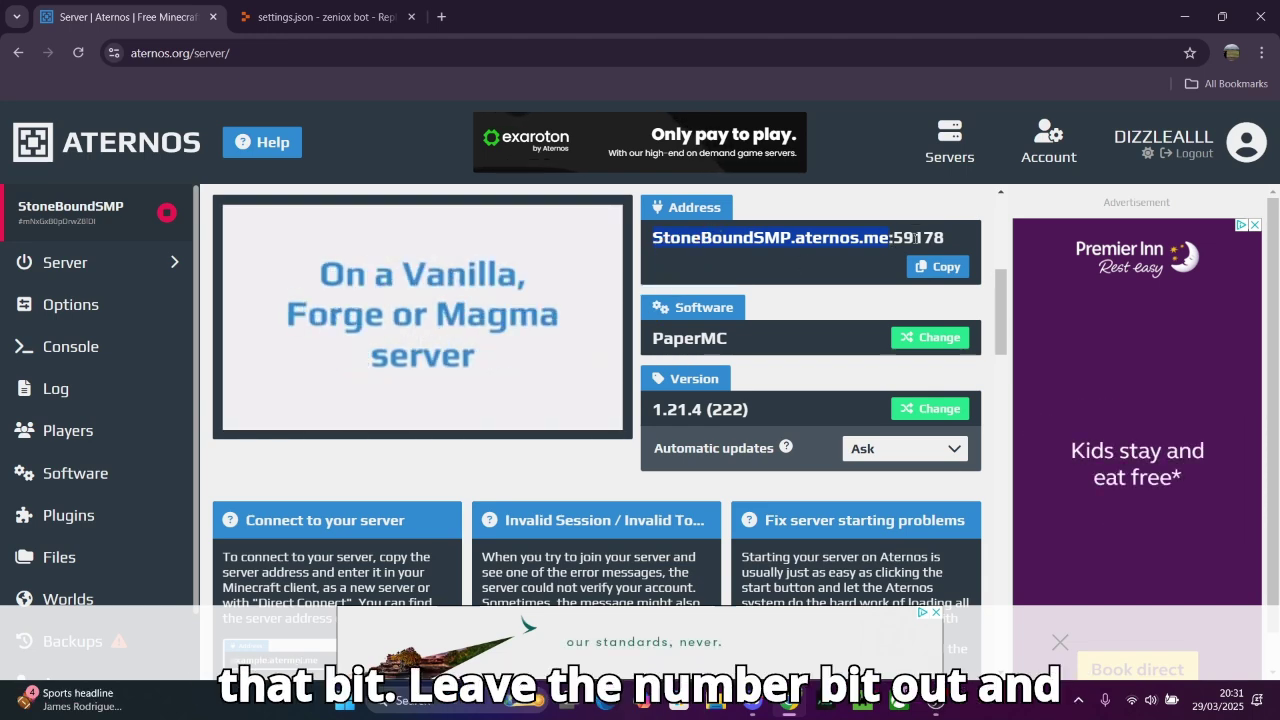
pyautogui.click(320, 16)
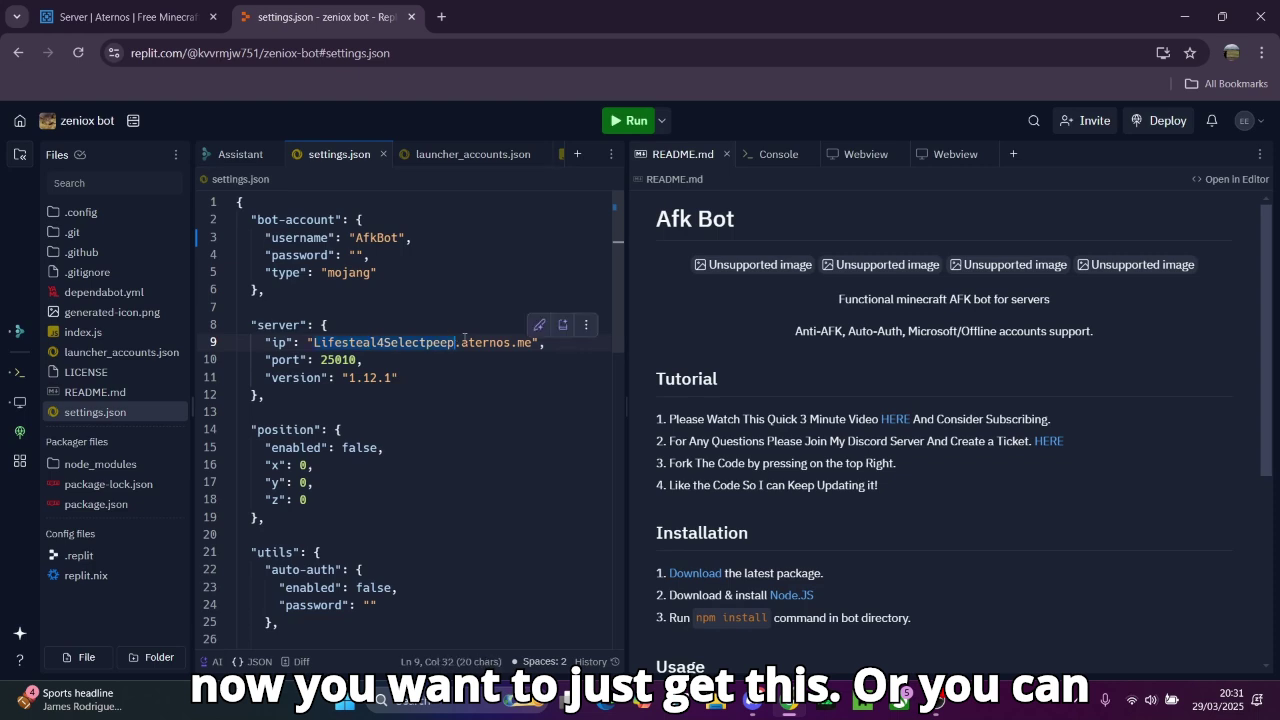
# Step: Set the settings.json ip to StoneBoundSMP.aternos.me and replace port 25010 with 59178
pyautogui.press('BackSpace')
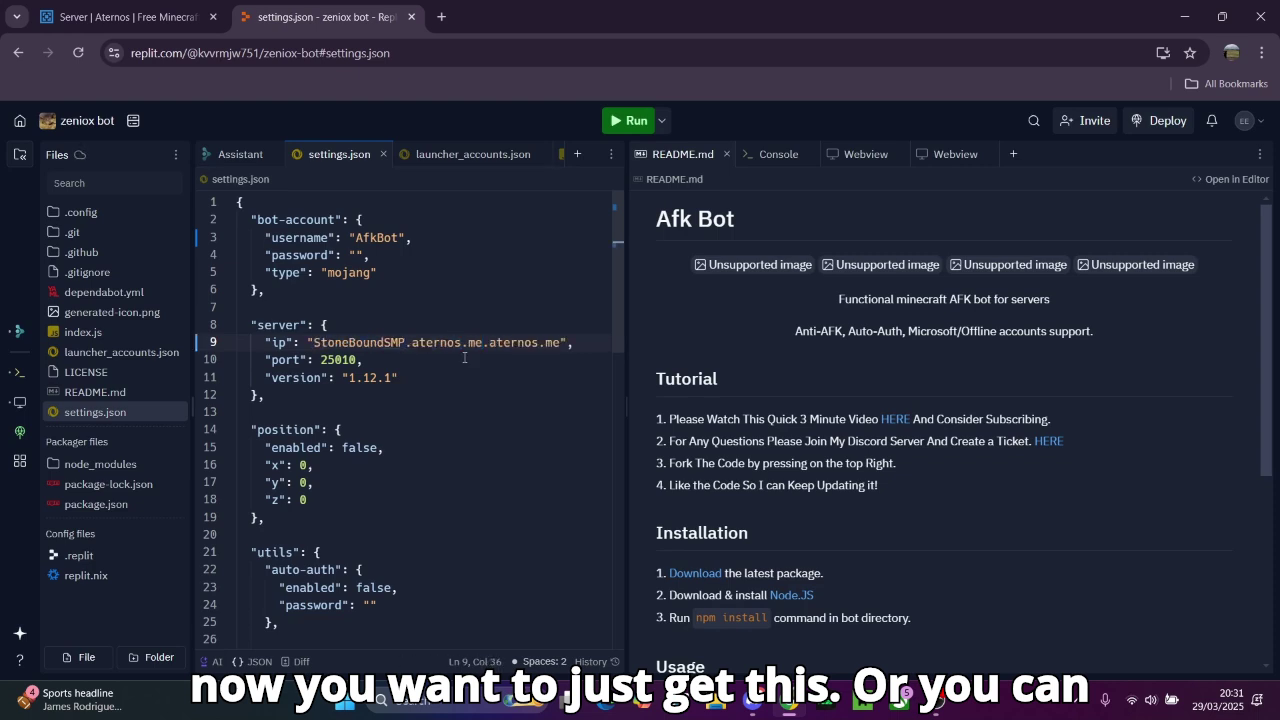
pyautogui.press('BackSpace')
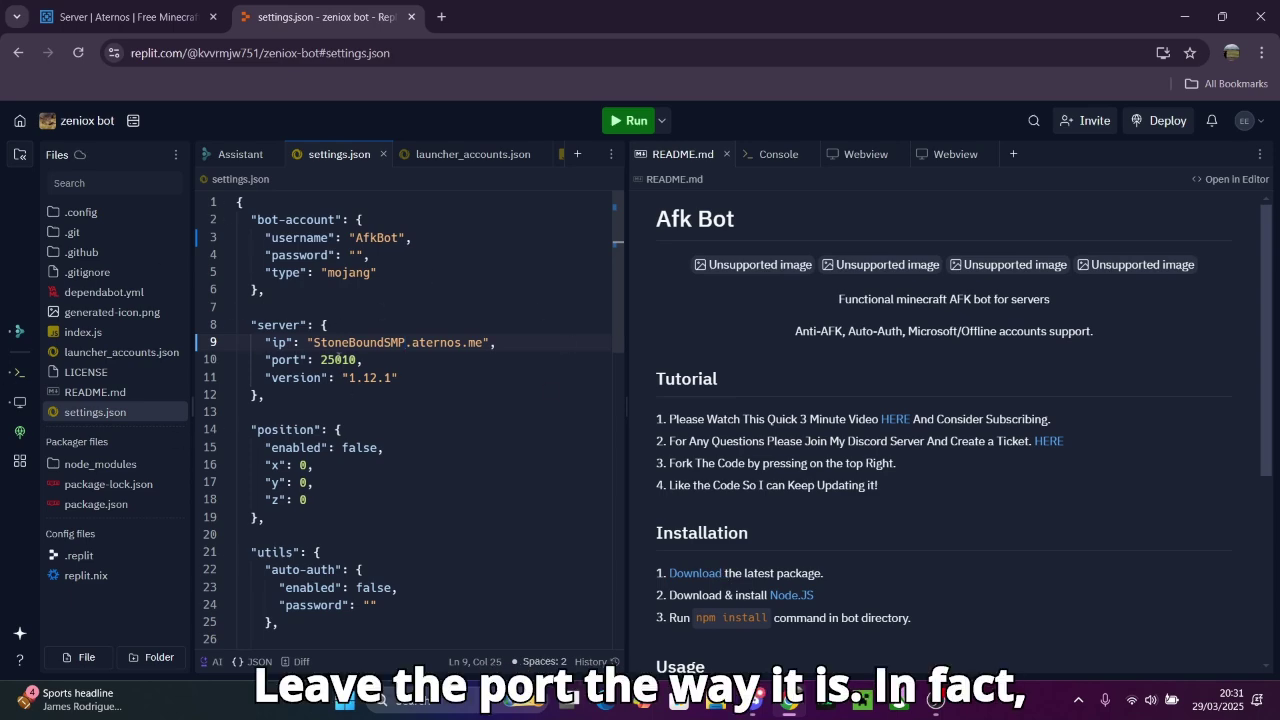
pyautogui.hotkey('ctrl', 'Tab')
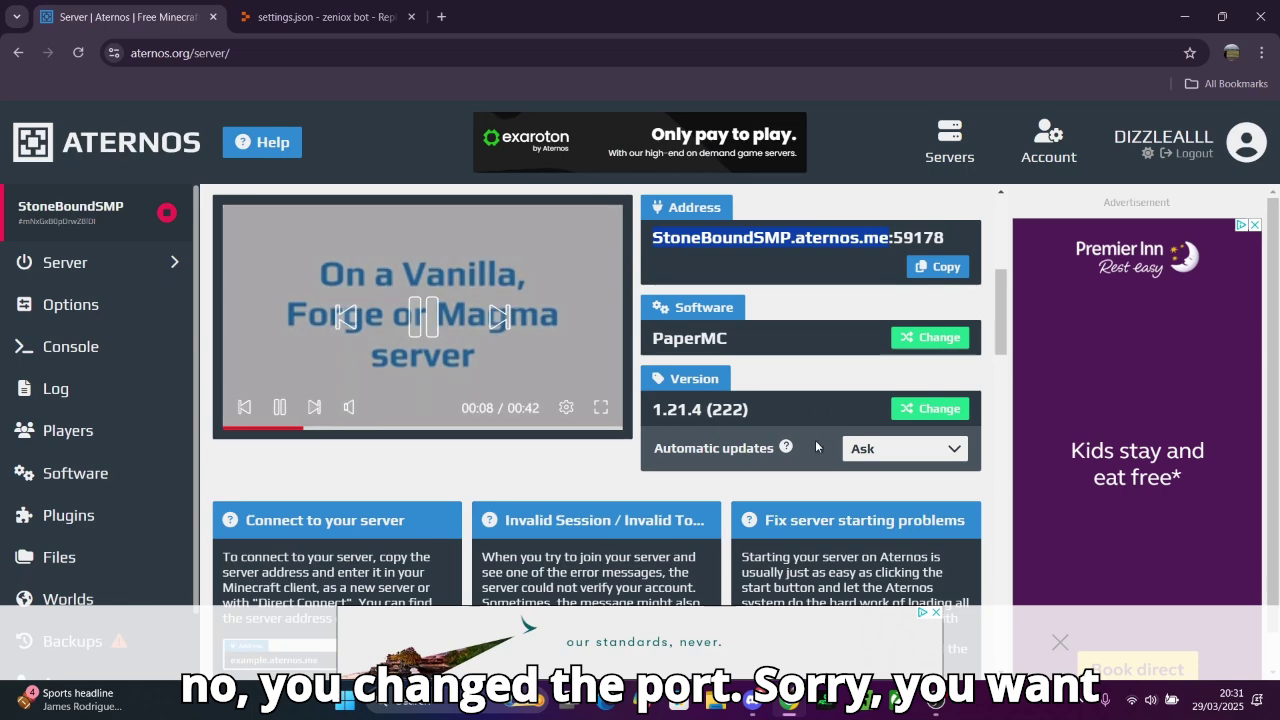
pyautogui.doubleClick(918, 237)
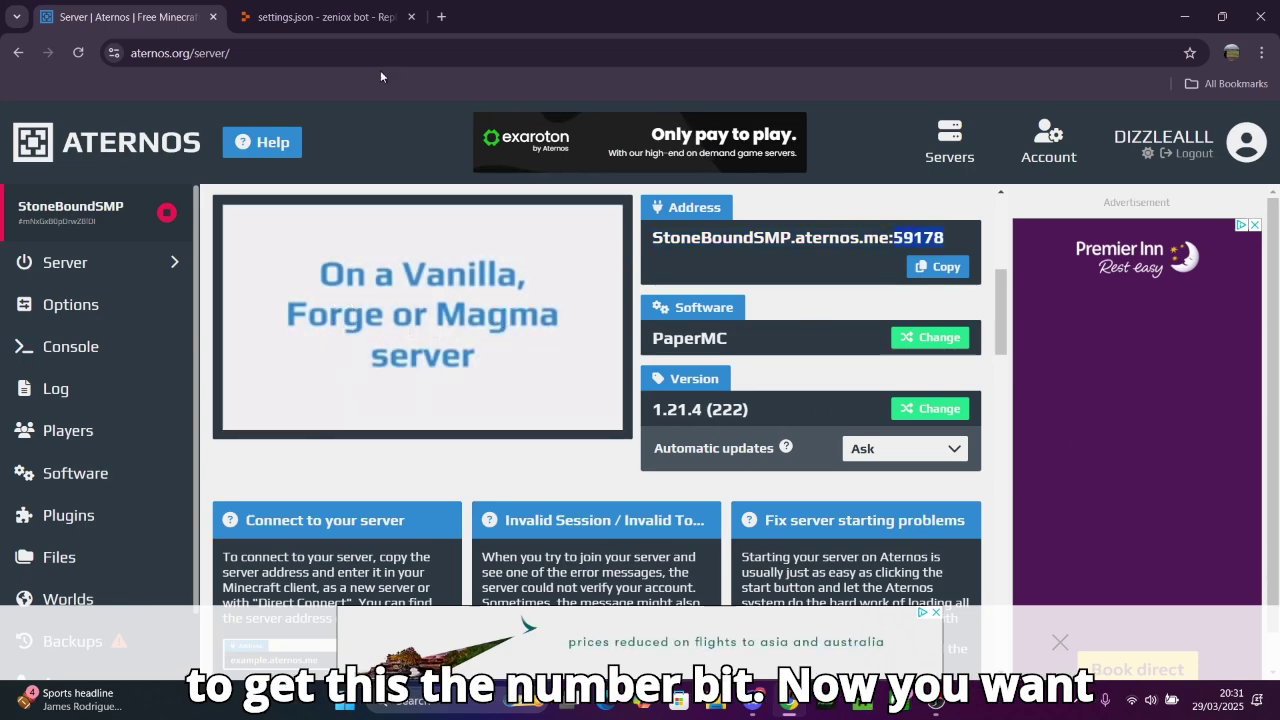
pyautogui.hotkey('ctrl', 'Tab')
pyautogui.doubleClick(338, 359)
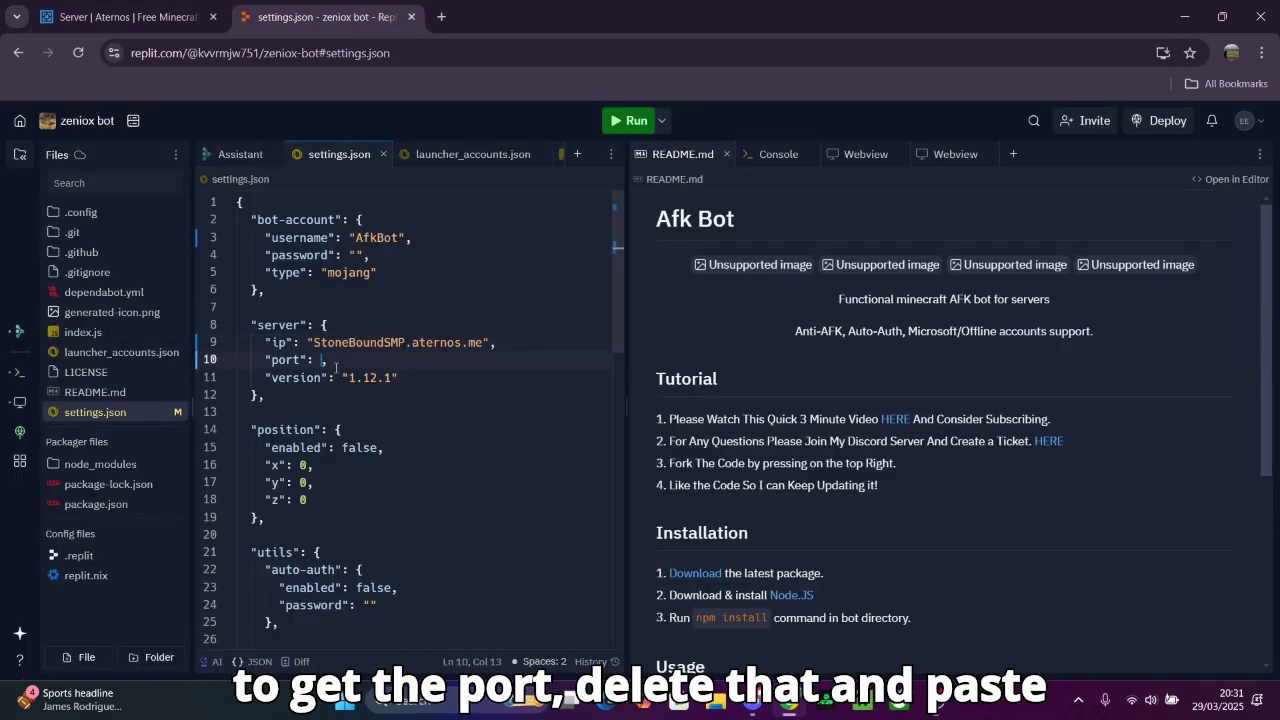
pyautogui.moveTo(383, 385); pyautogui.dragTo(410, 377)
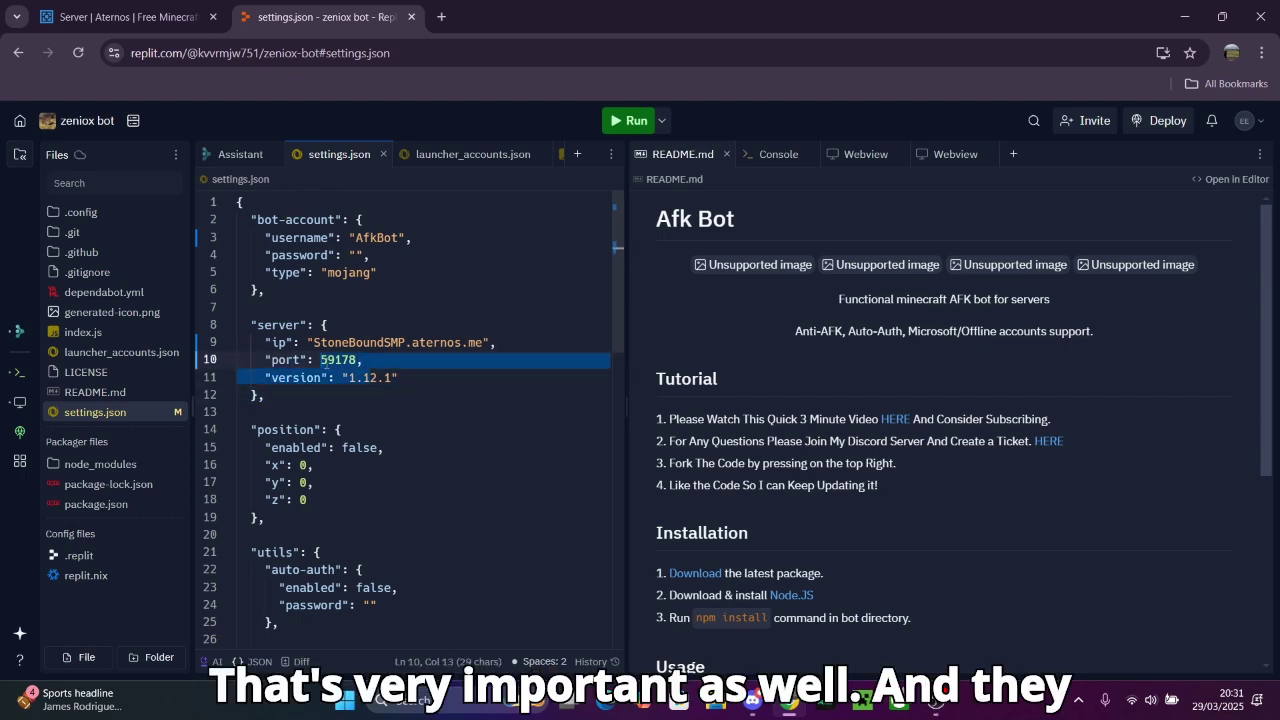
pyautogui.click(362, 427)
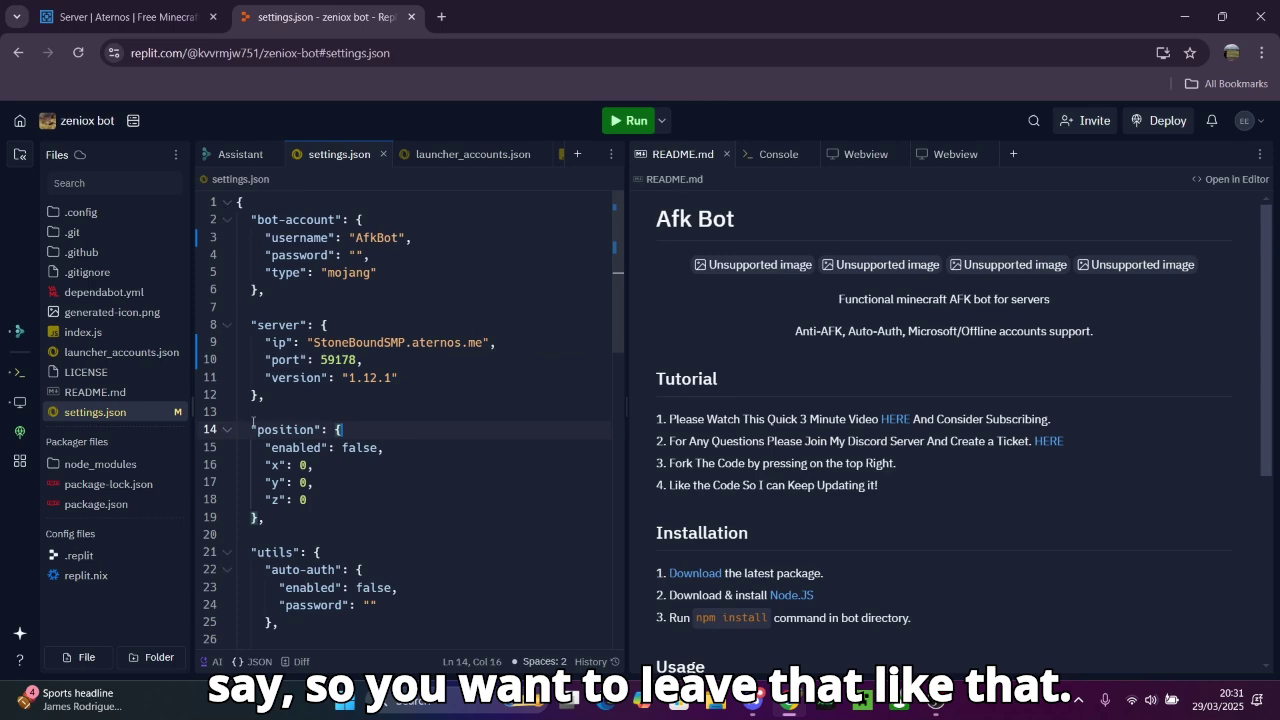
pyautogui.scroll(-5, 340, 445)
pyautogui.scroll(-6, 300, 495)
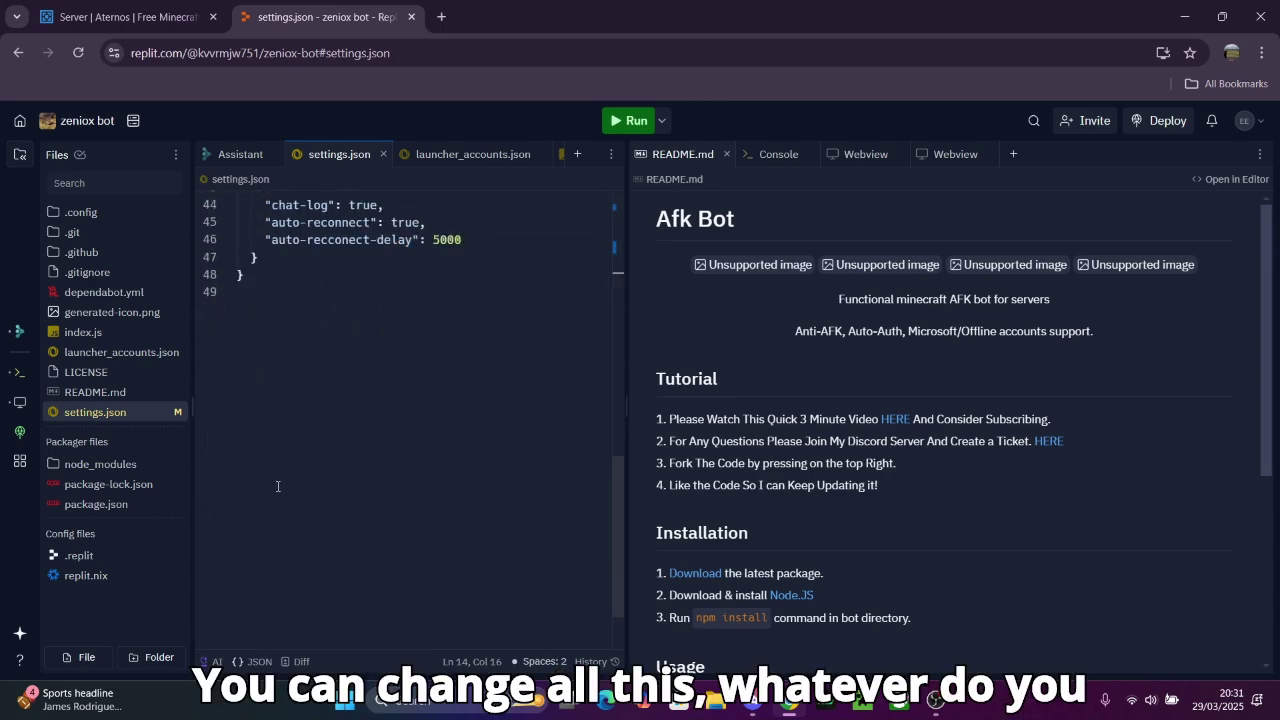
pyautogui.scroll(10, 356, 482)
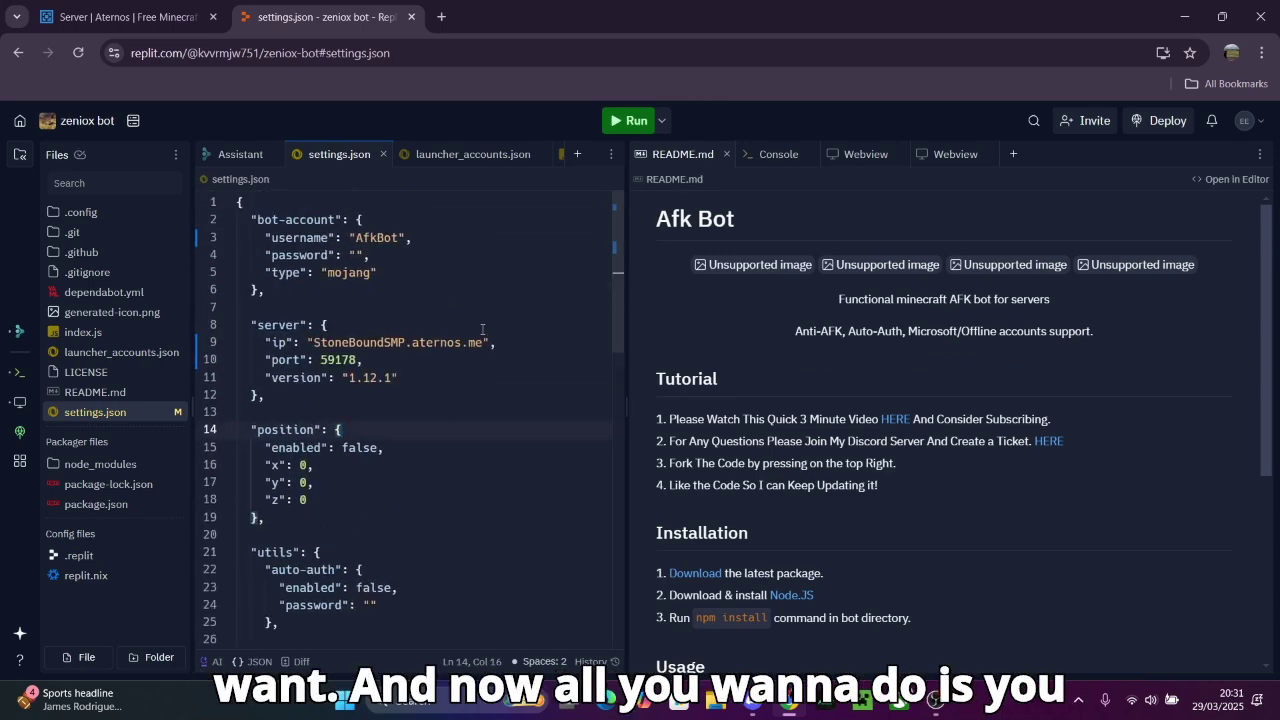
# Step: Start the offline StoneBoundSMP server from its Aternos page
pyautogui.click(125, 17)
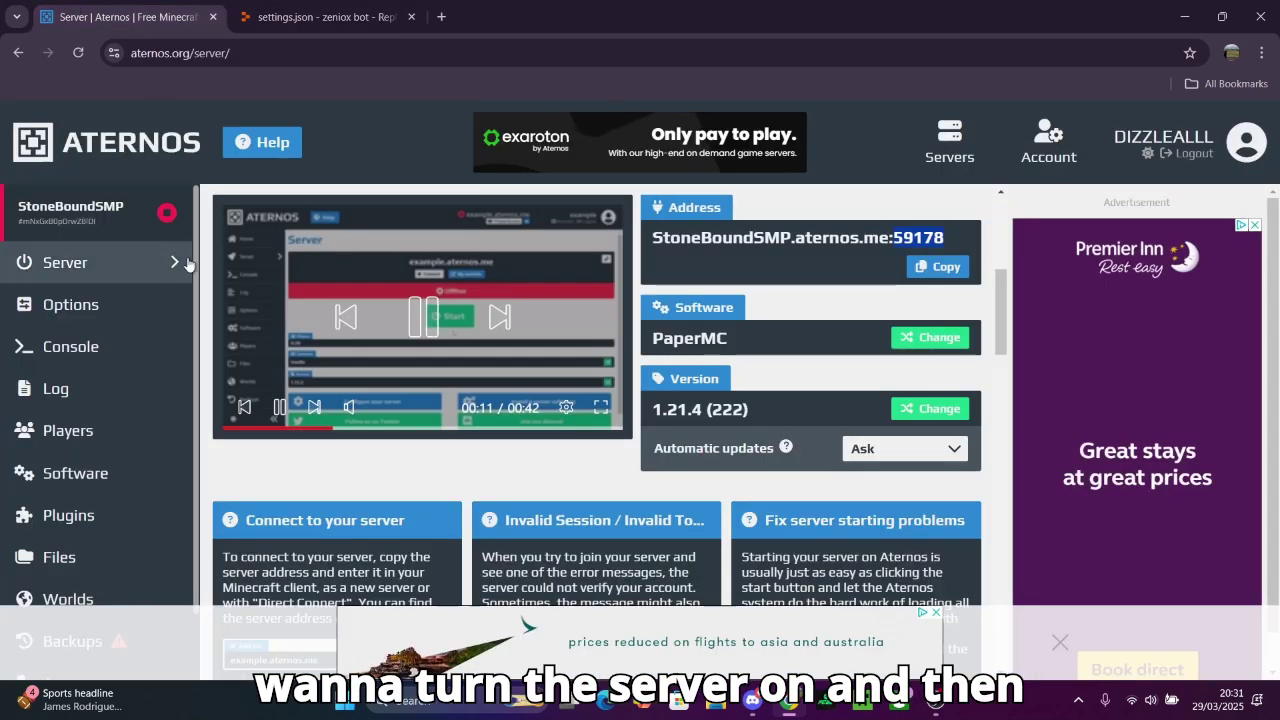
pyautogui.scroll(4, 370, 300)
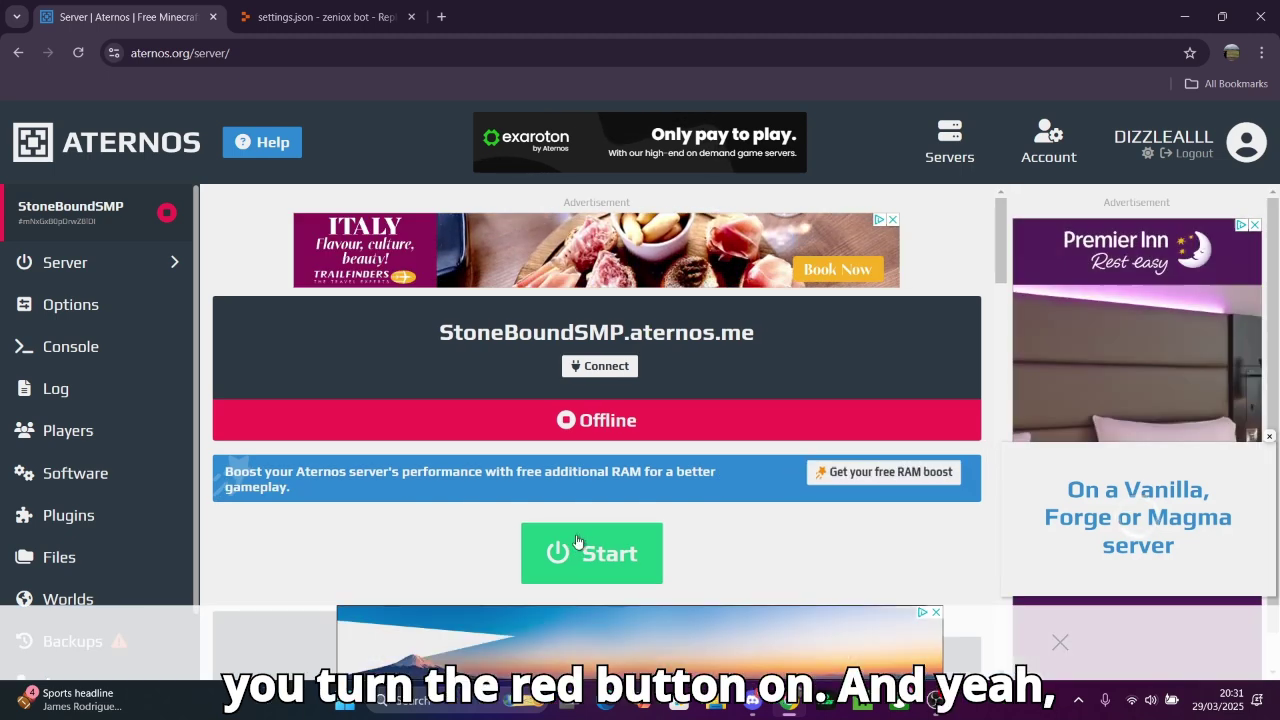
pyautogui.click(563, 551)
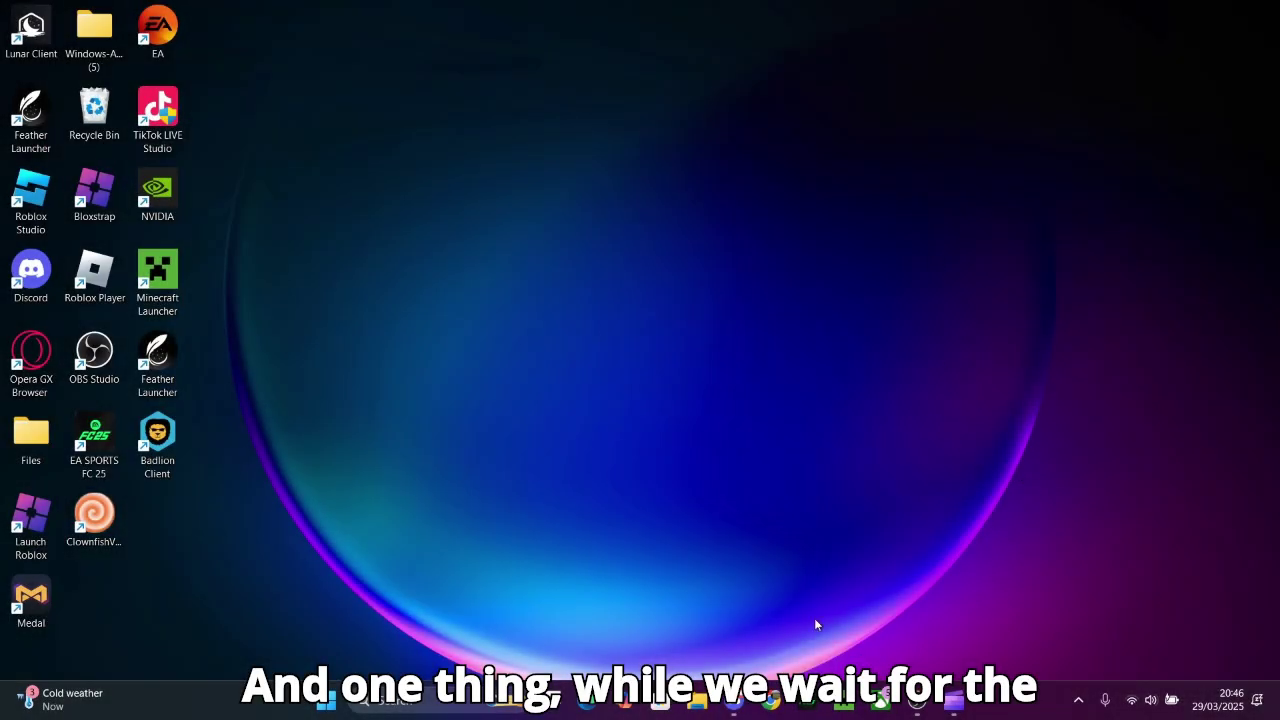
# Step: Browse the Discord server's YOUTUBE, LEVELS and LINK channels, scrolling through the channel list
pyautogui.click(731, 705)
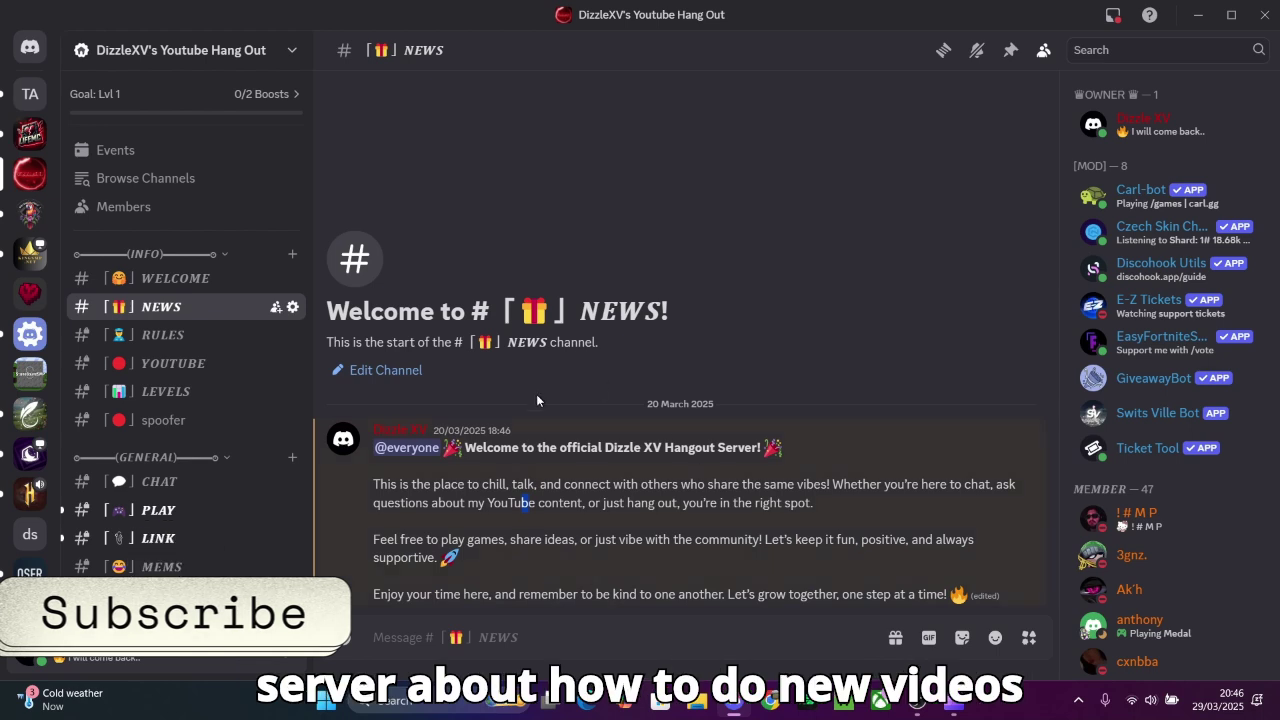
pyautogui.click(197, 362)
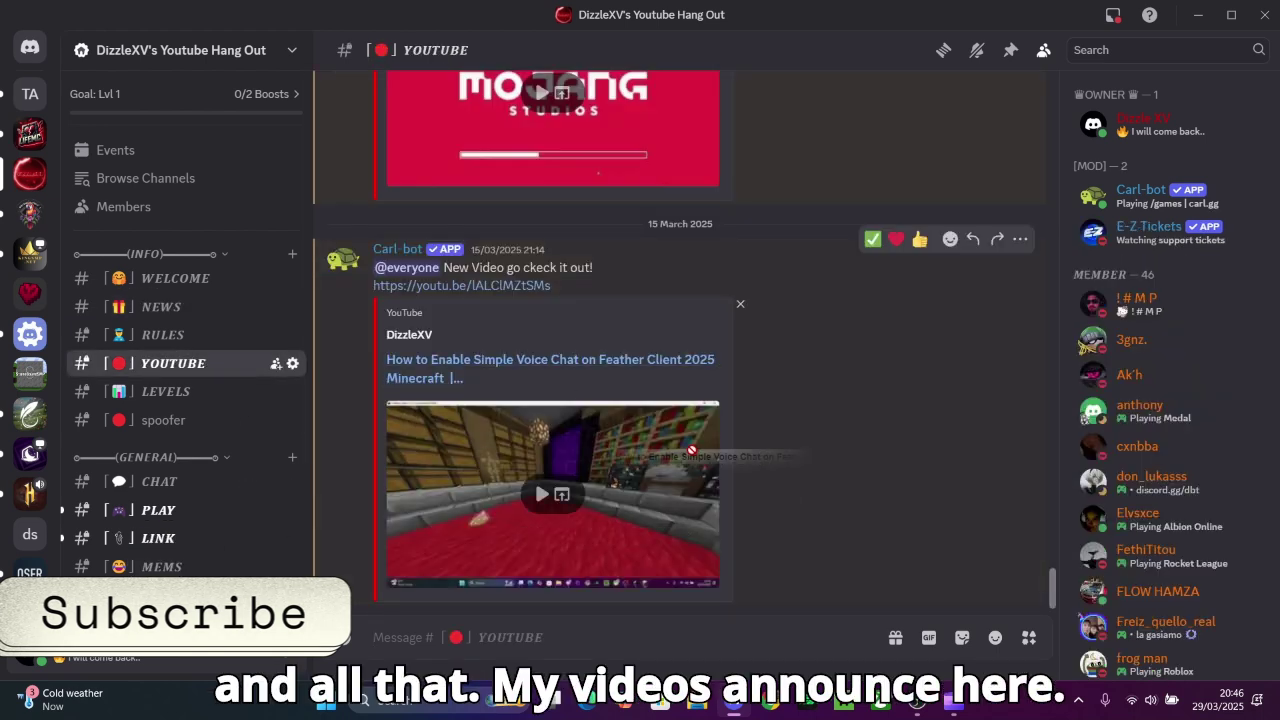
pyautogui.click(165, 391)
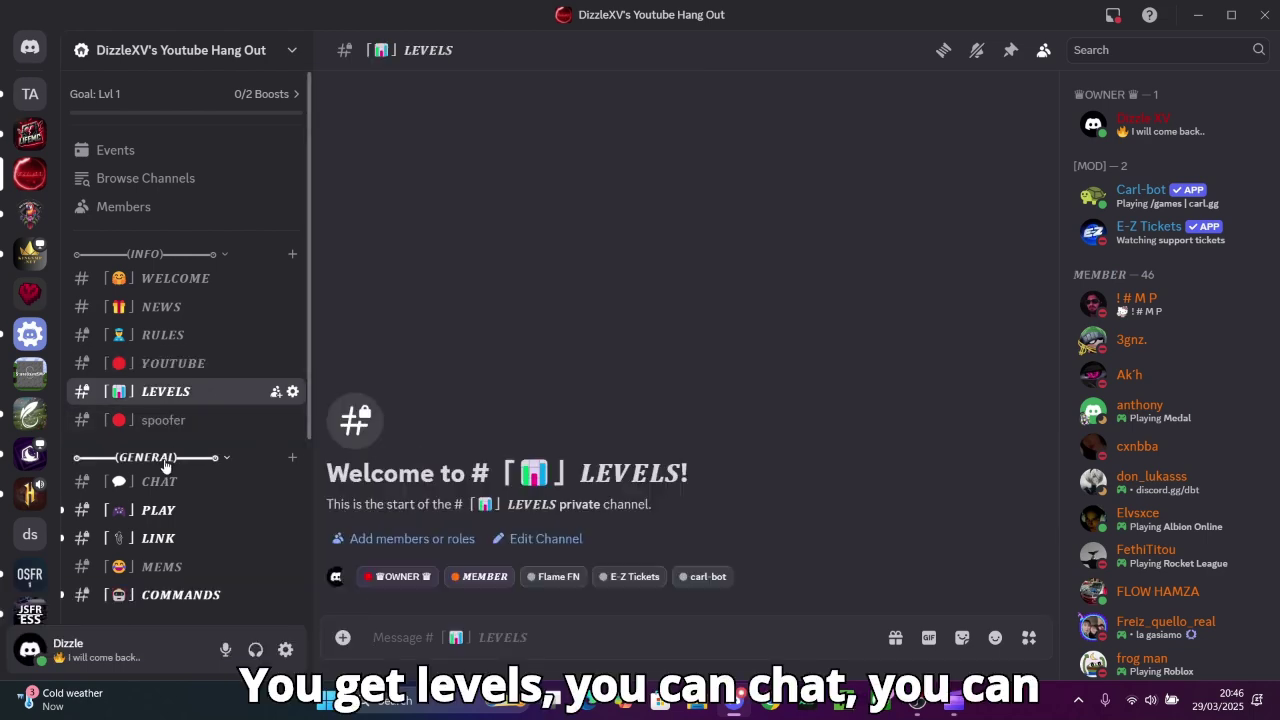
pyautogui.scroll(-2, 167, 410)
pyautogui.click(210, 456)
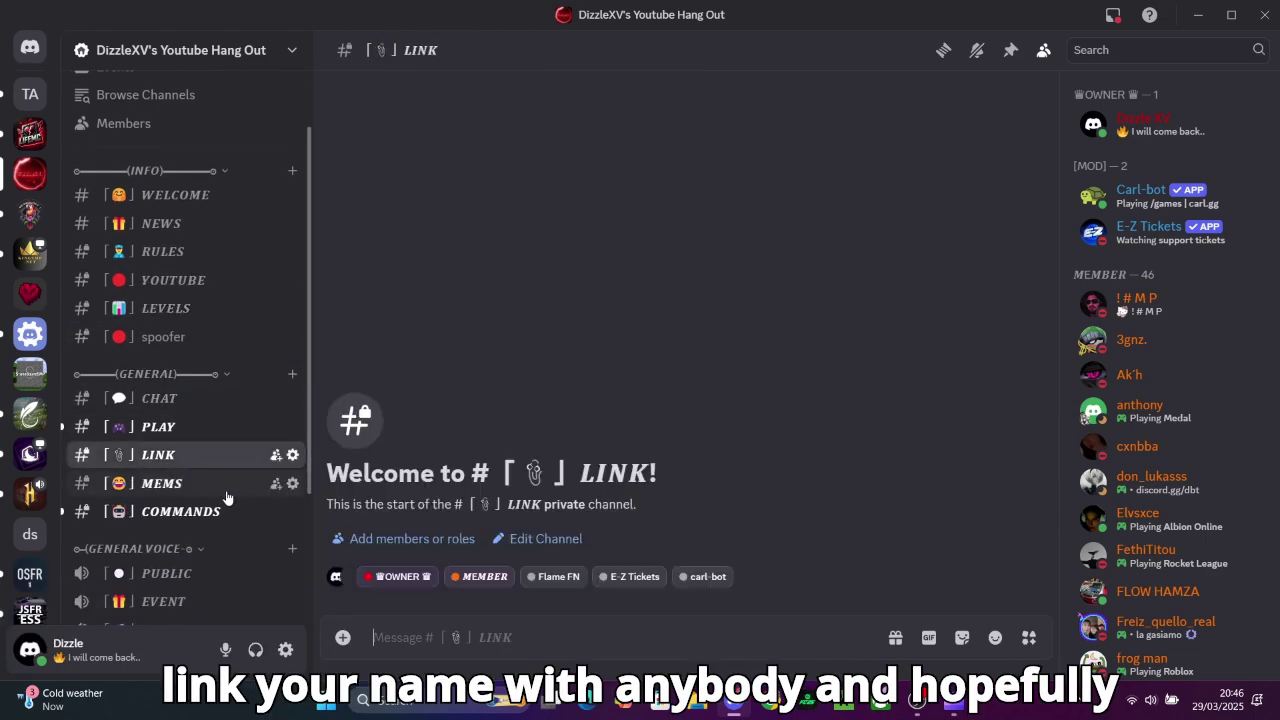
pyautogui.scroll(-5, 214, 375)
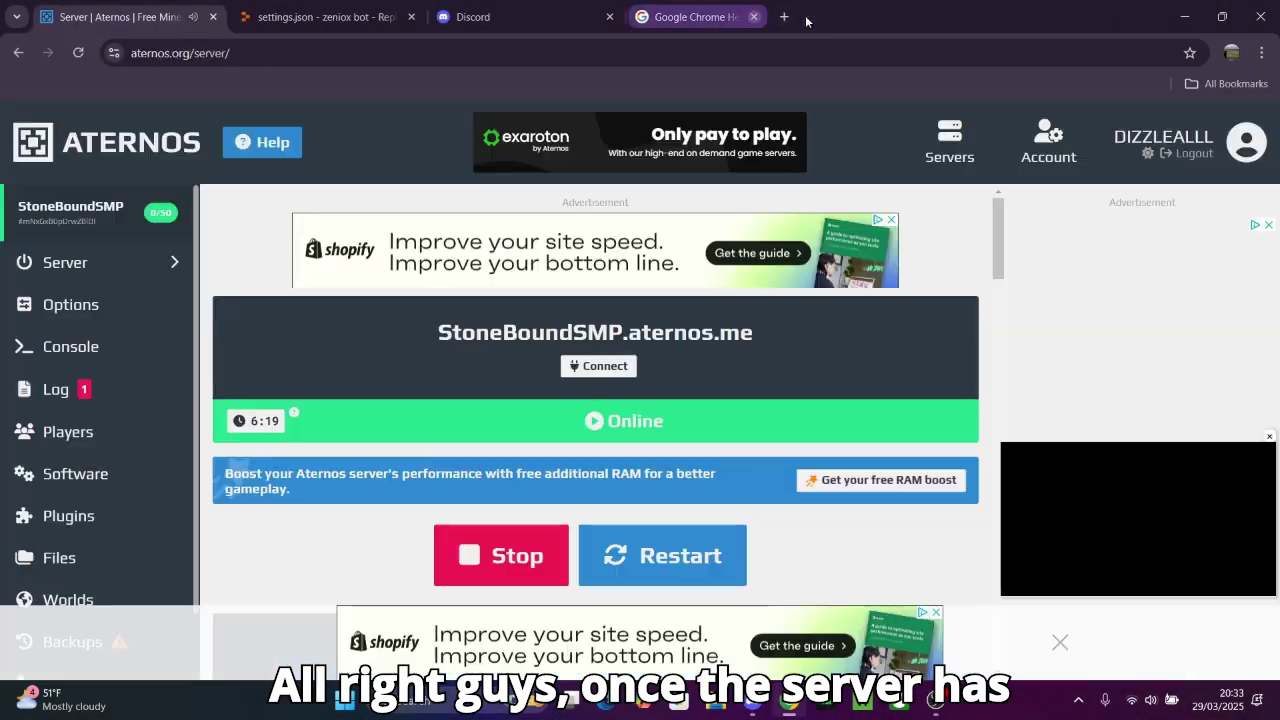
# Step: Close the Chrome help page and run the zeniox AFK bot until its webview shows 'Bot has arrived'
pyautogui.click(754, 16)
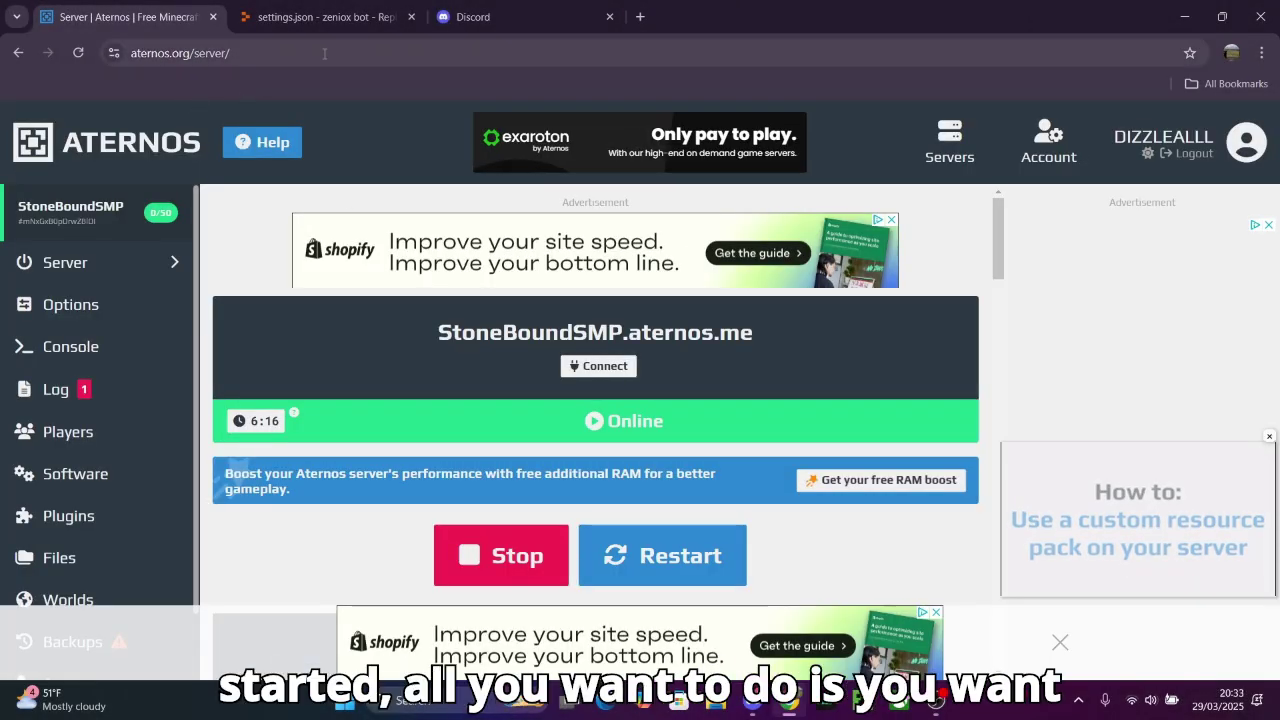
pyautogui.click(341, 6)
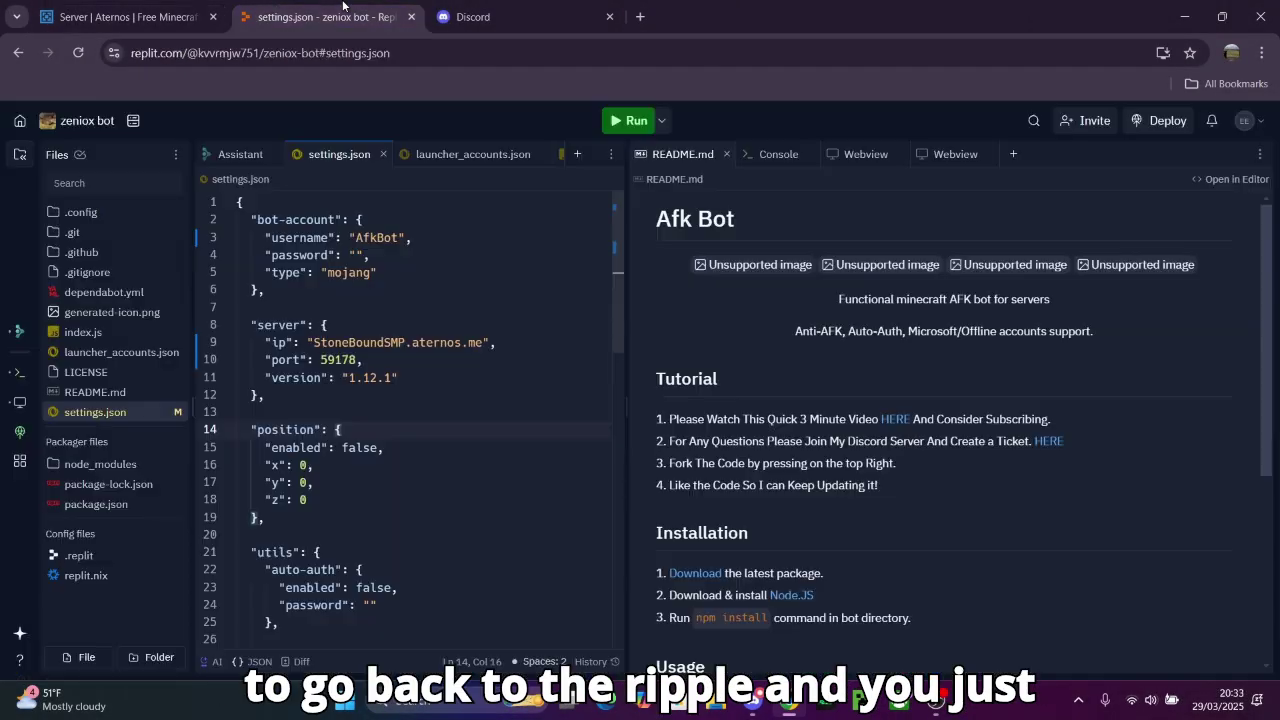
pyautogui.click(630, 120)
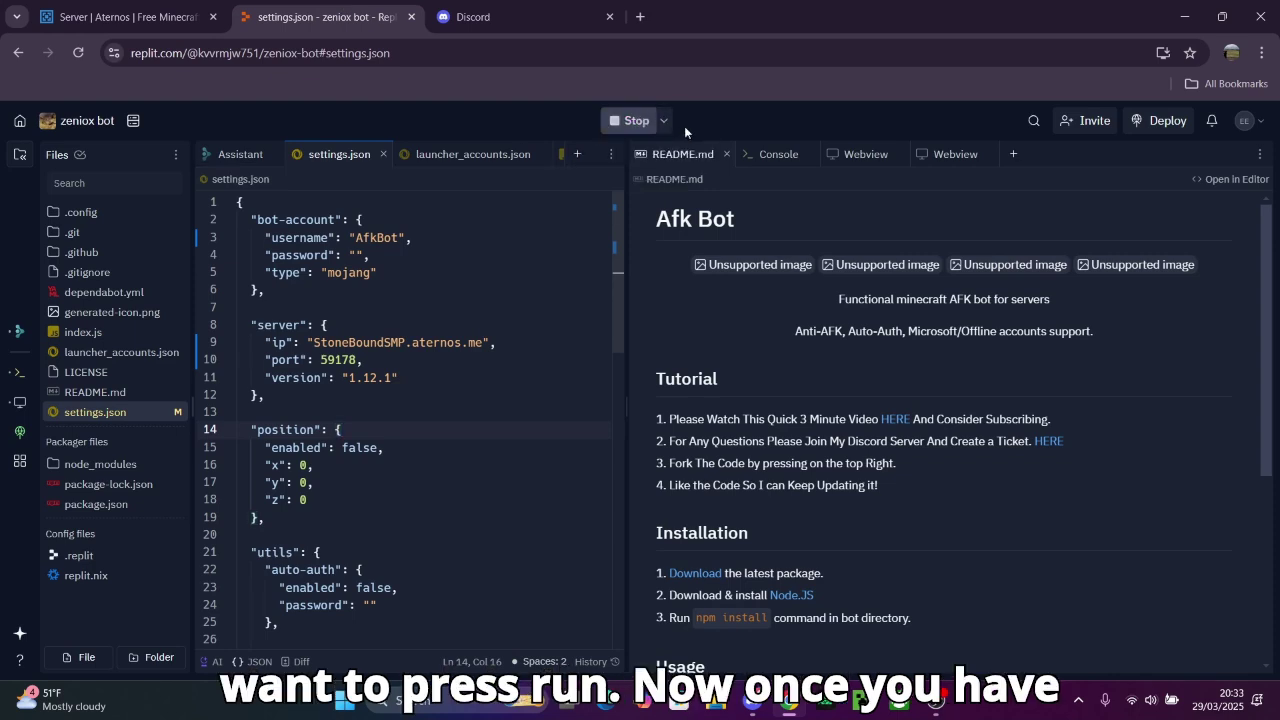
pyautogui.click(836, 149)
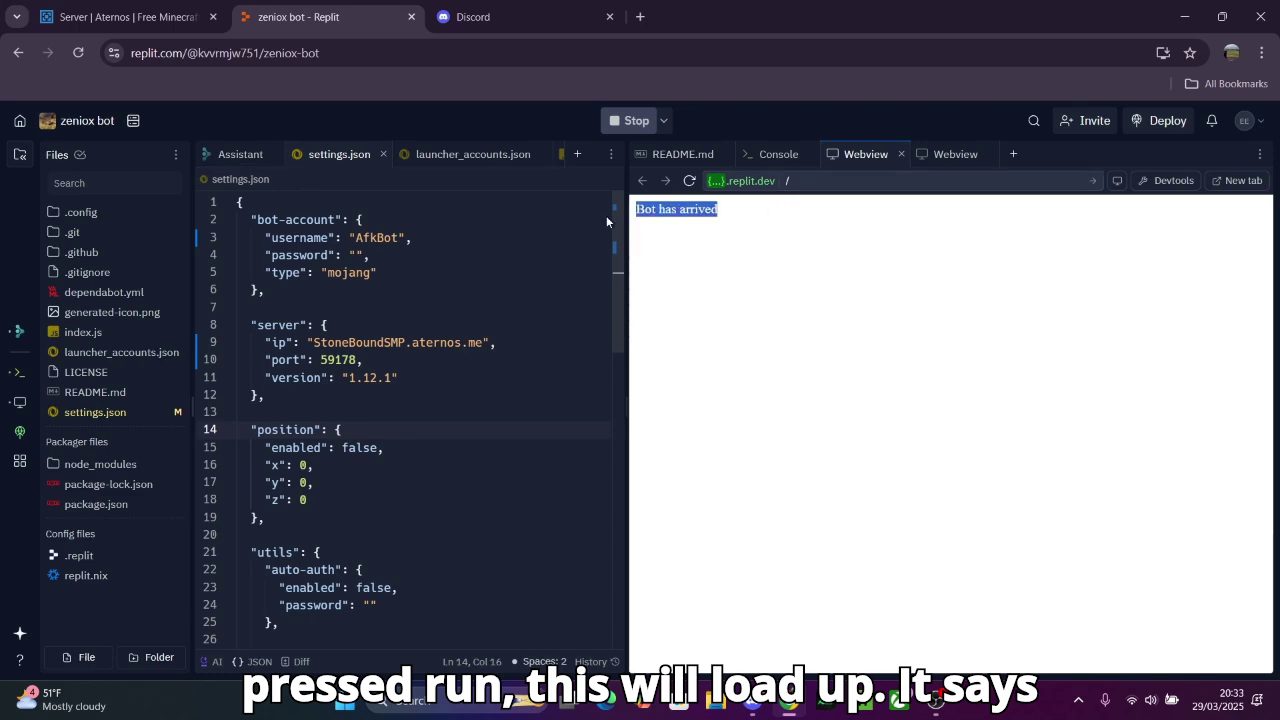
pyautogui.moveTo(736, 219); pyautogui.dragTo(606, 215)
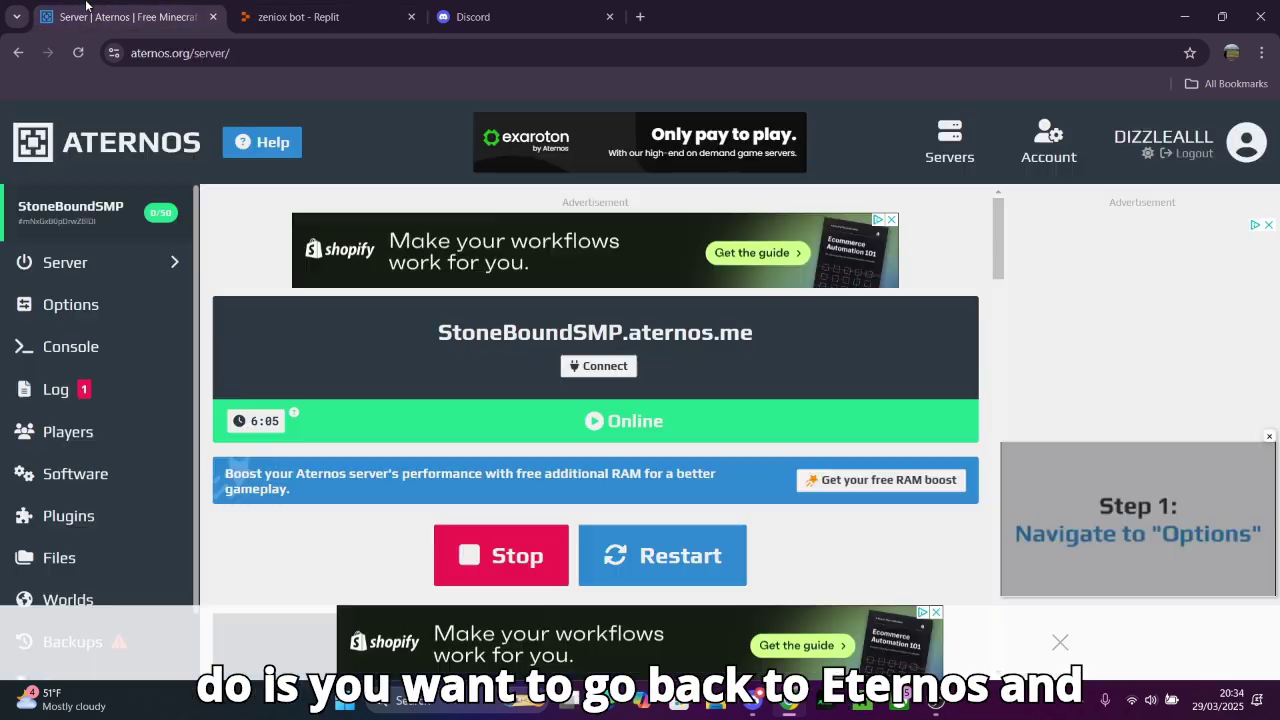
# Step: Check AfkBot's details among StoneBoundSMP's online players, then return to the server overview
pyautogui.click(125, 16)
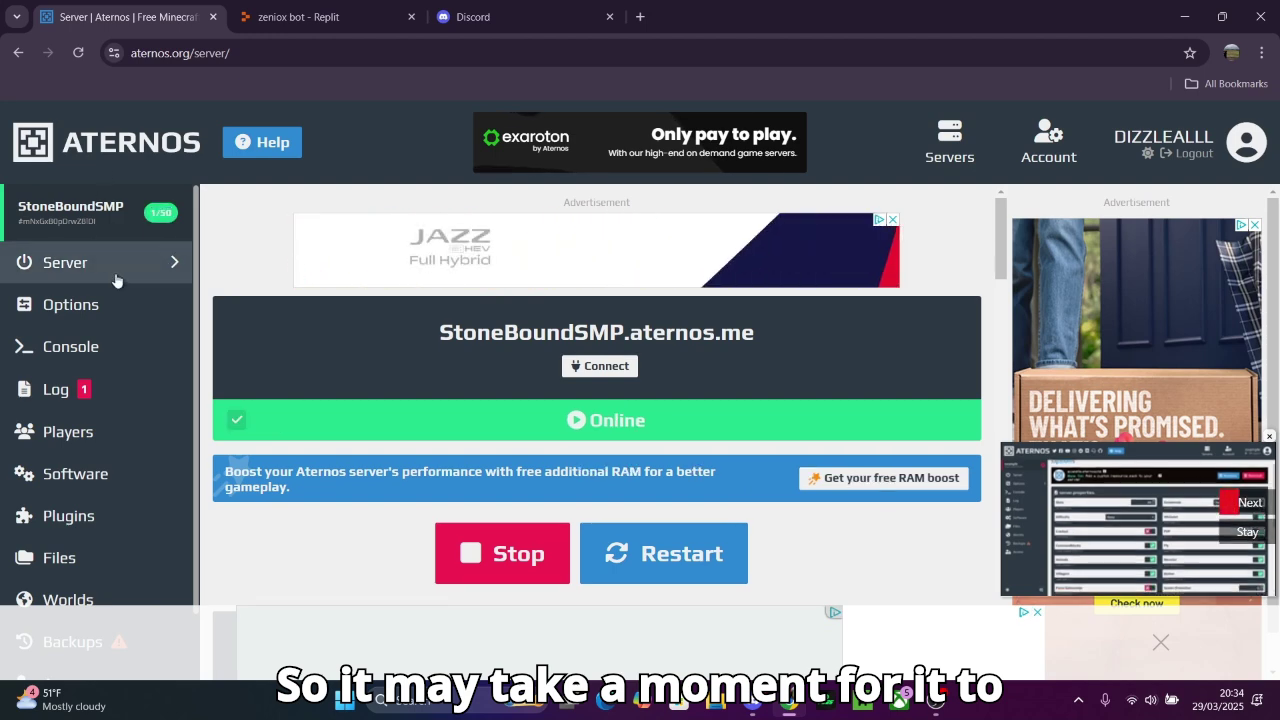
pyautogui.scroll(-1, 60, 330)
pyautogui.click(60, 357)
pyautogui.scroll(-1, 308, 454)
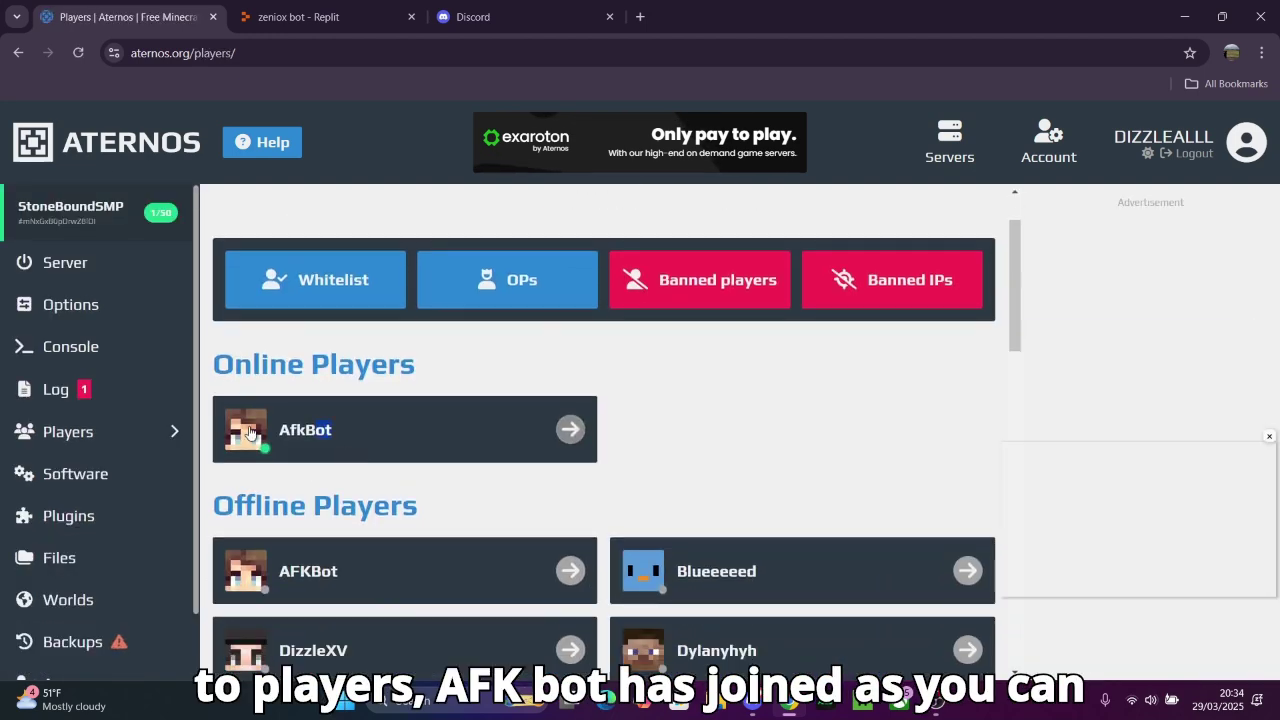
pyautogui.moveTo(334, 432); pyautogui.dragTo(268, 445)
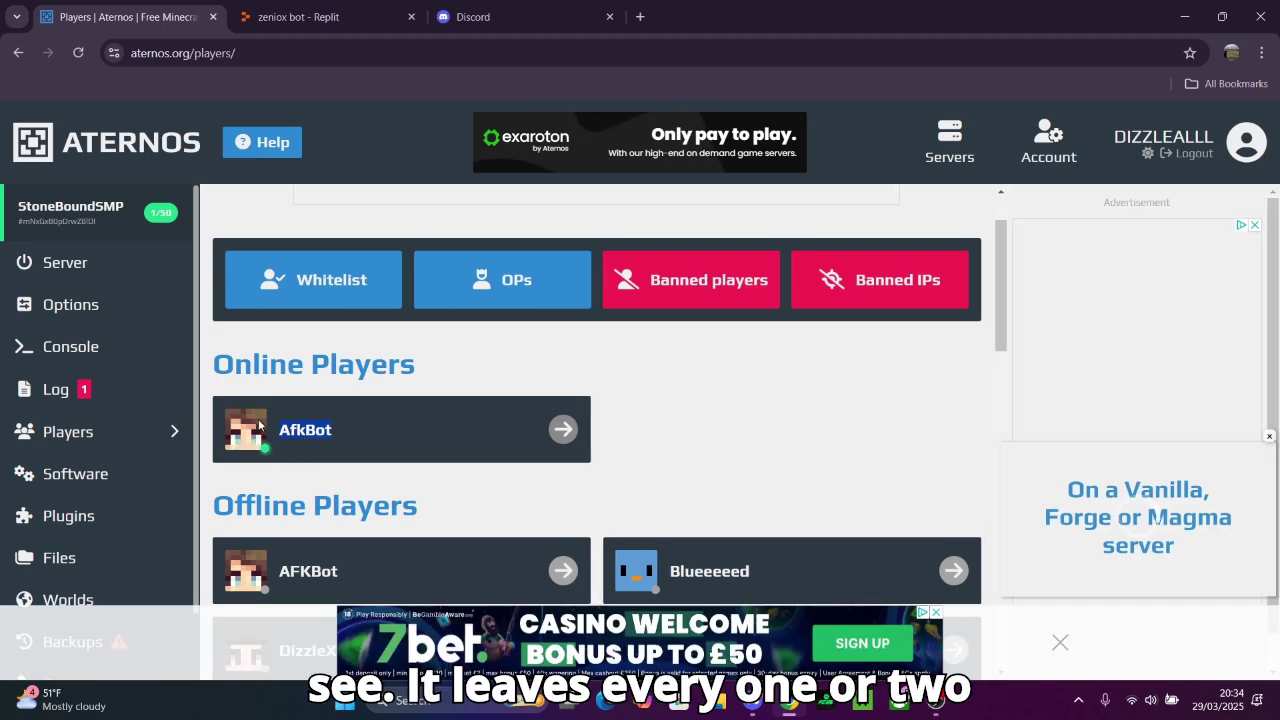
pyautogui.click(298, 430)
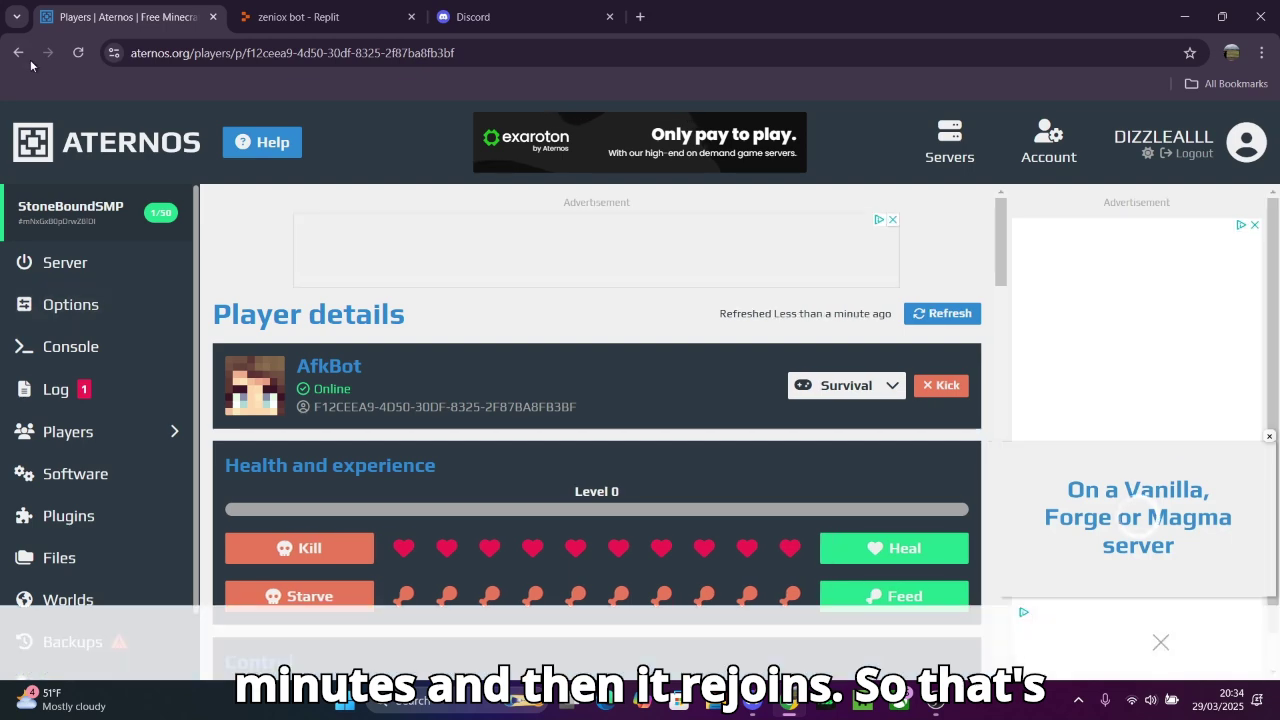
pyautogui.hotkey('alt', 'Left')
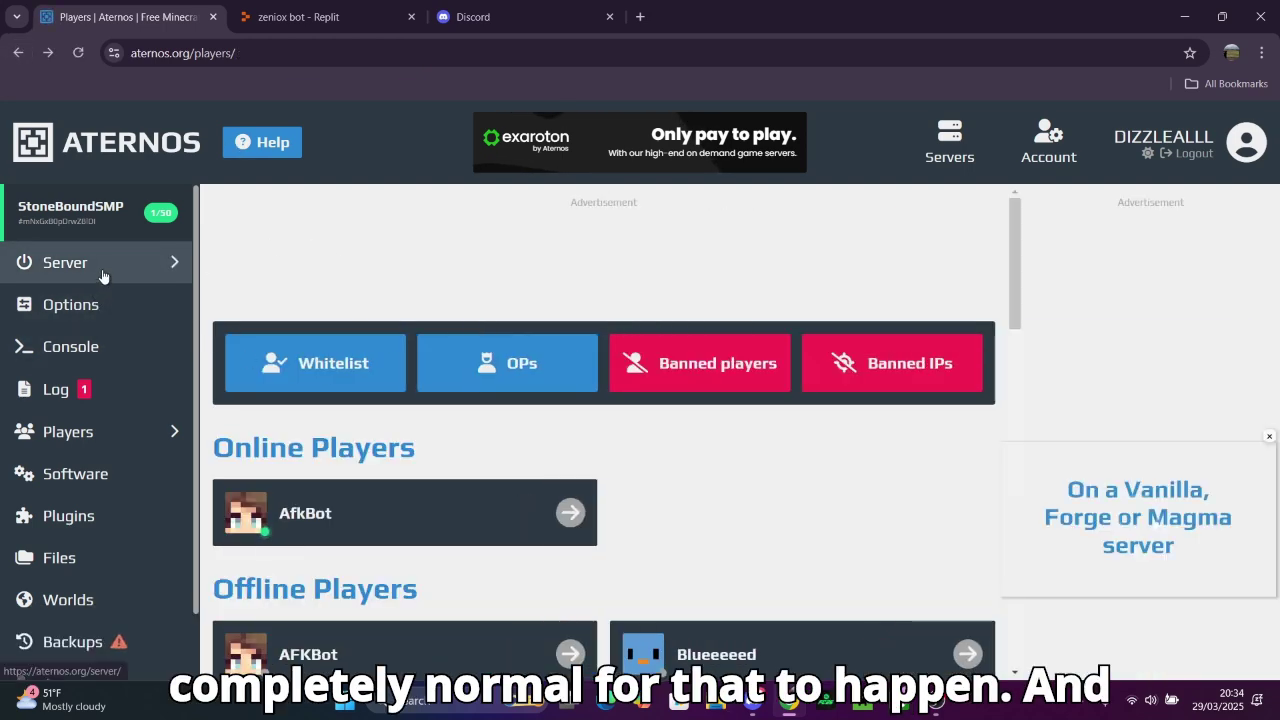
pyautogui.click(110, 262)
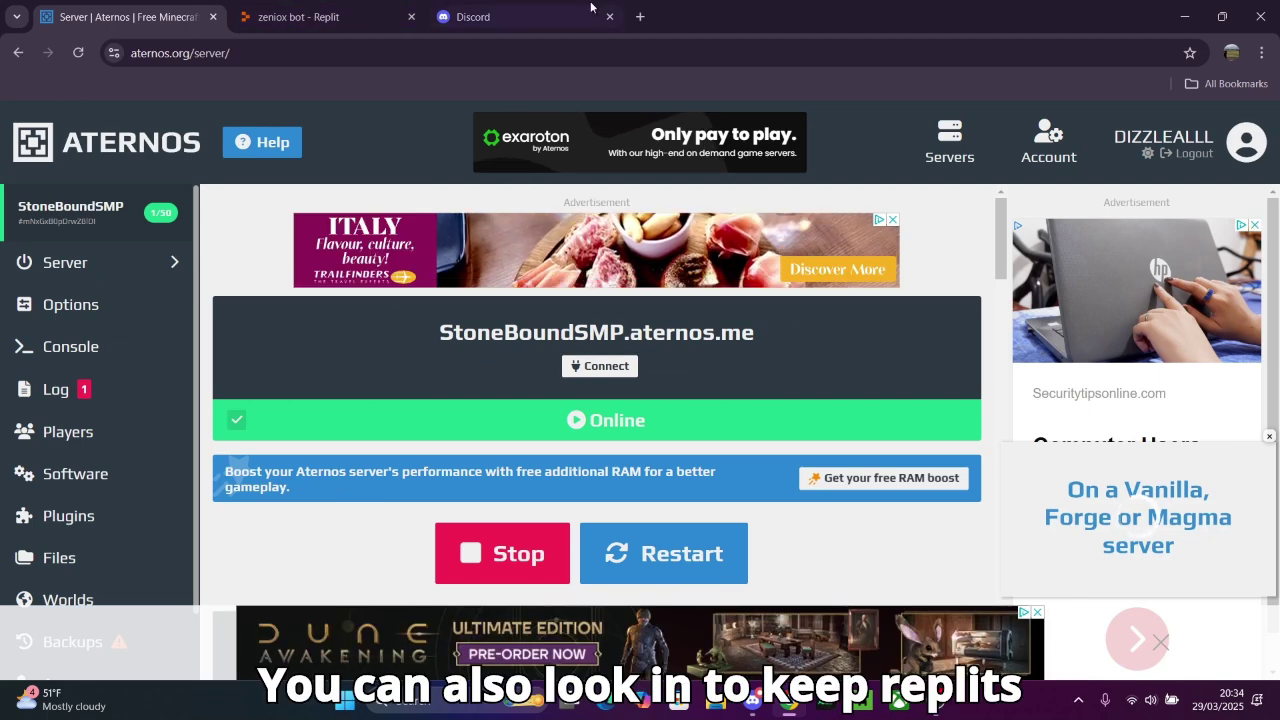
pyautogui.click(309, 12)
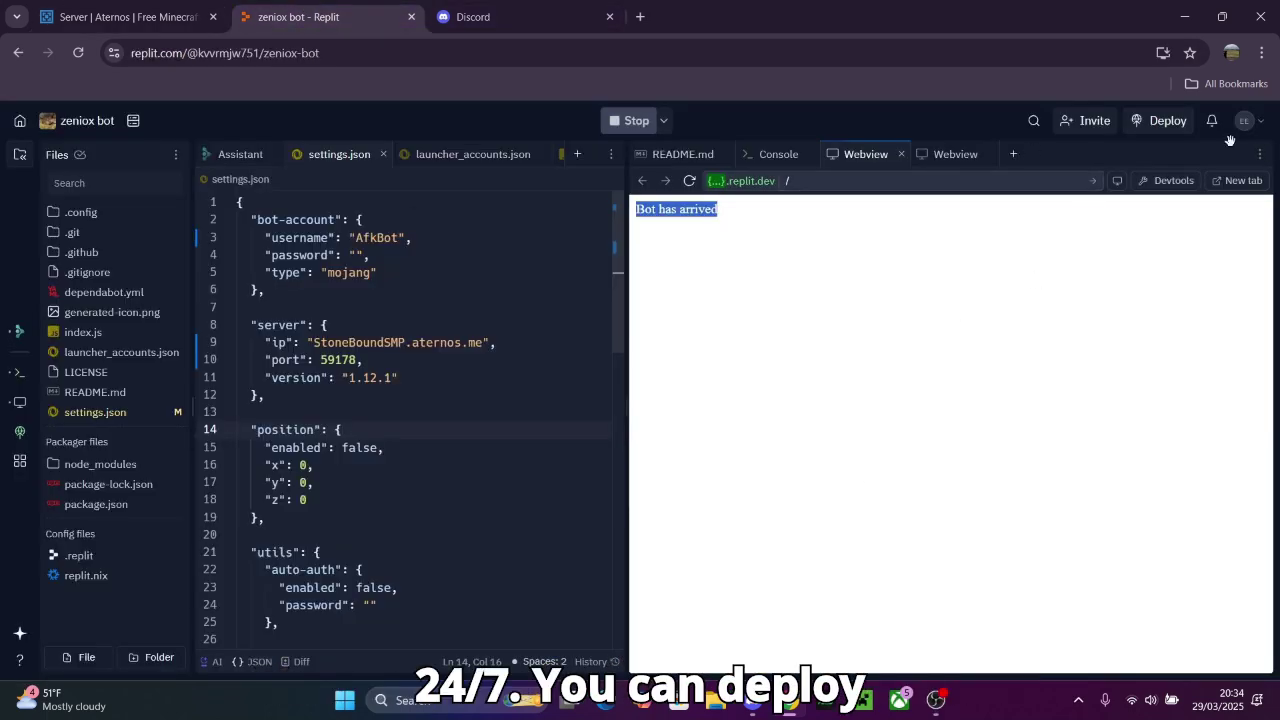
pyautogui.click(1160, 121)
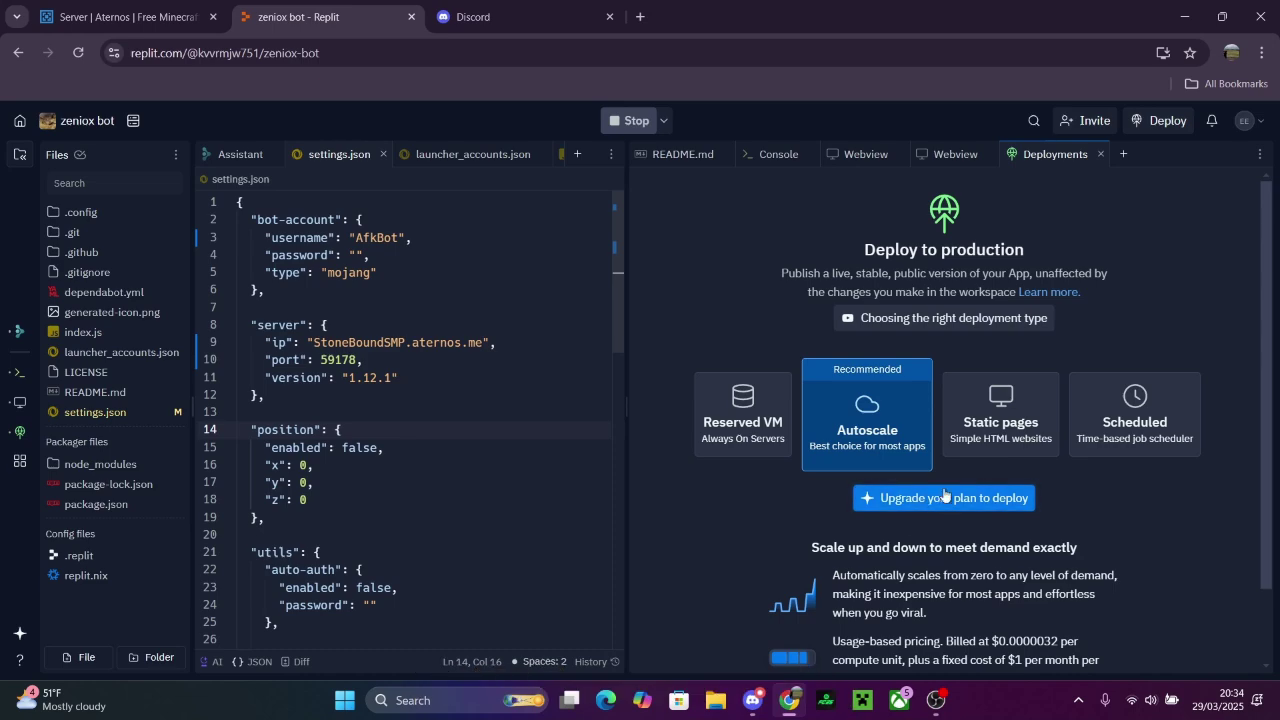
pyautogui.click(762, 436)
pyautogui.click(967, 433)
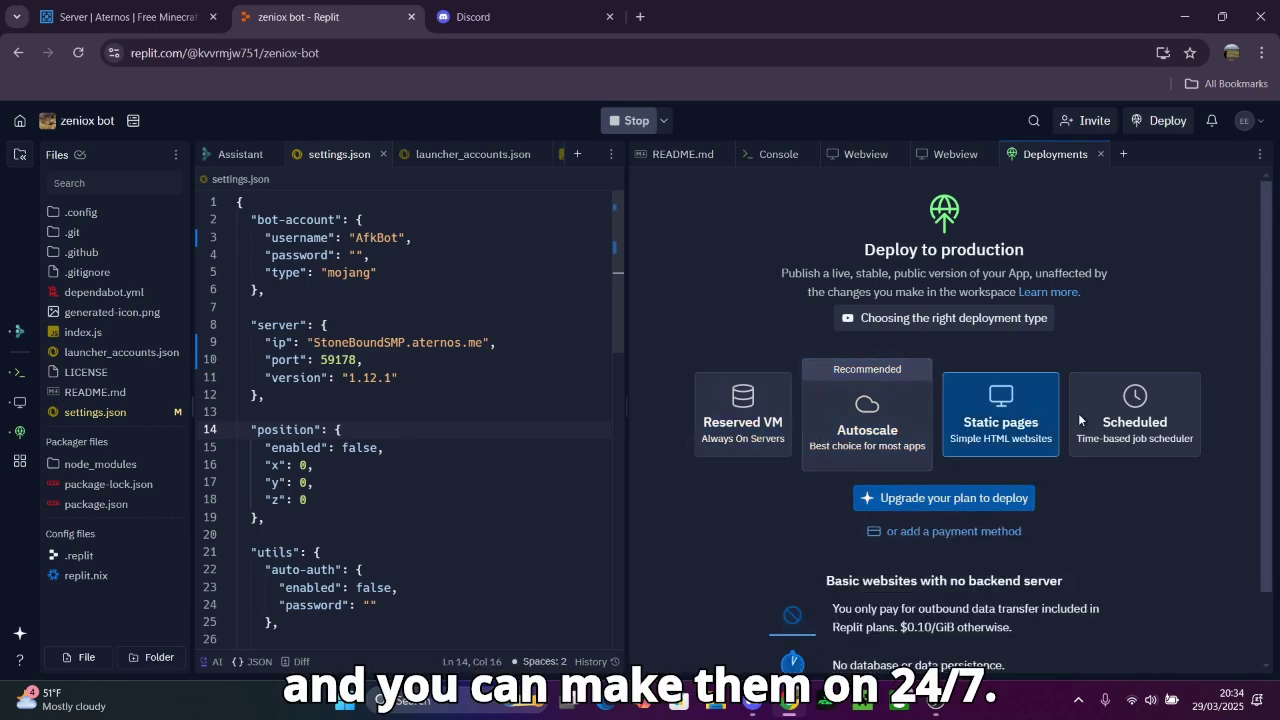
pyautogui.click(1078, 415)
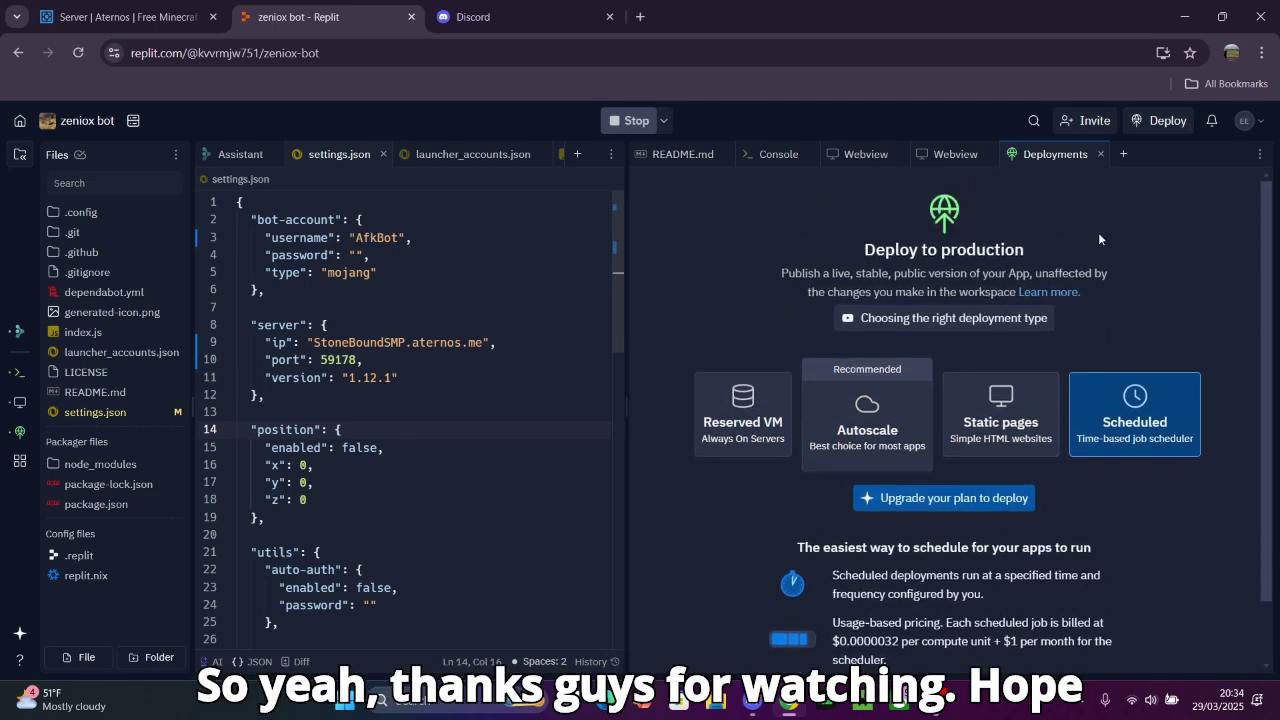
# Step: Close the deployment options and Chrome, then minimise Discord to leave only the Windows desktop
pyautogui.click(1104, 154)
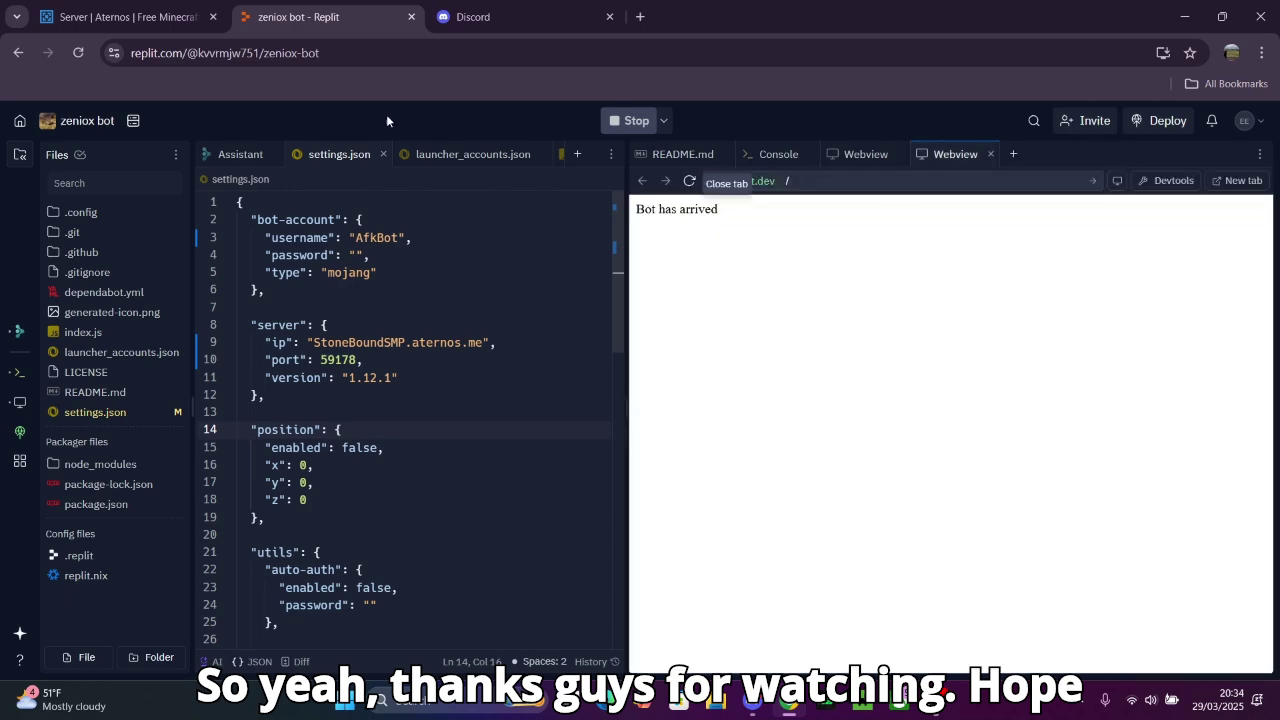
pyautogui.click(168, 23)
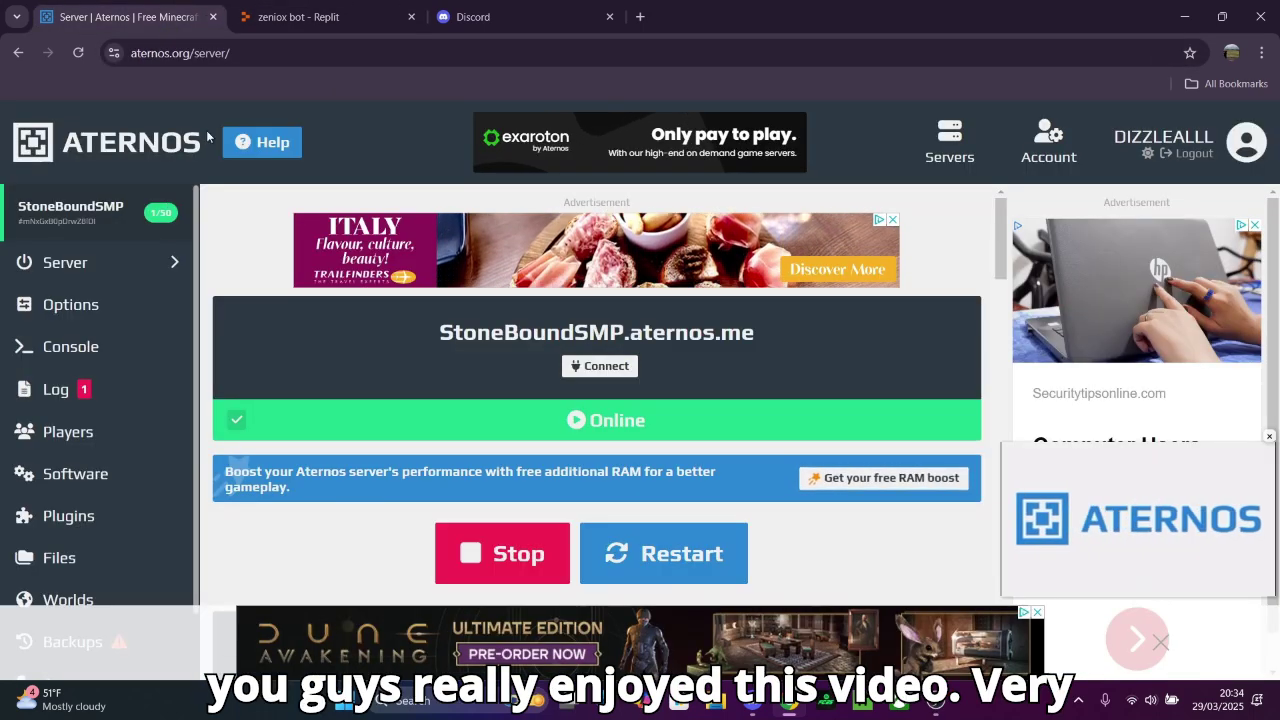
pyautogui.click(1262, 16)
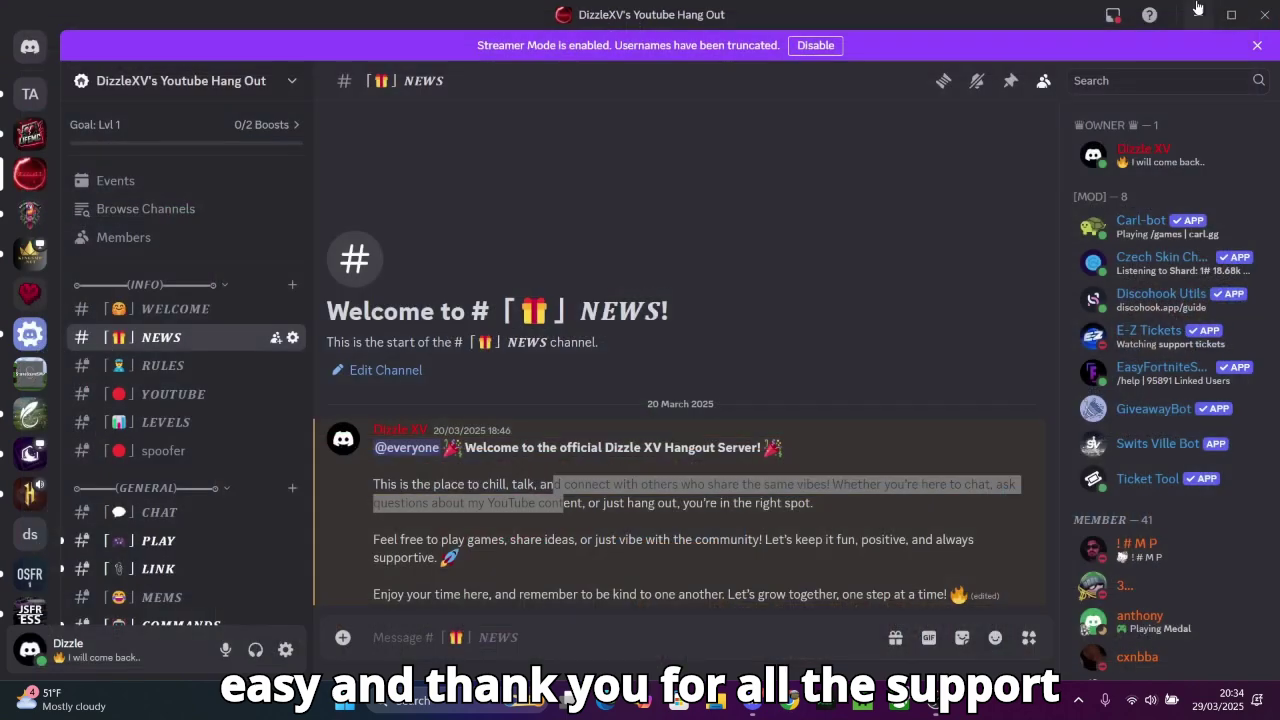
pyautogui.click(1199, 7)
pyautogui.click(756, 703)
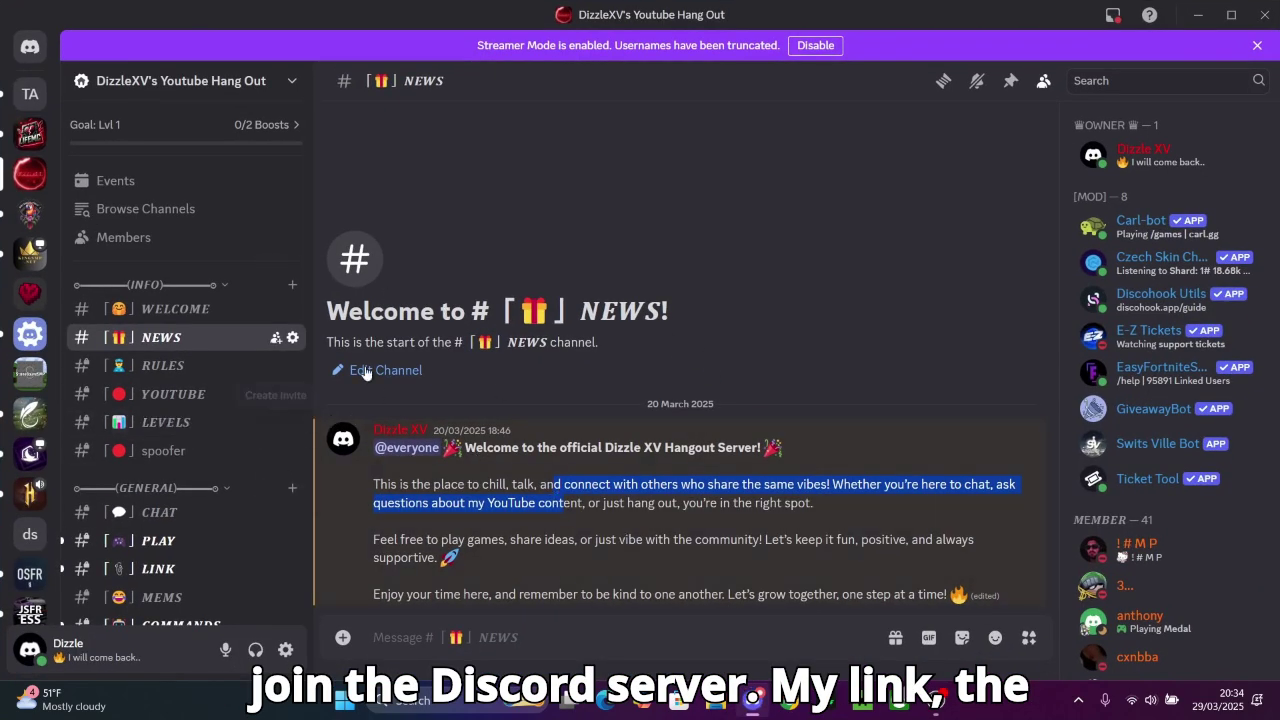
pyautogui.click(1187, 9)
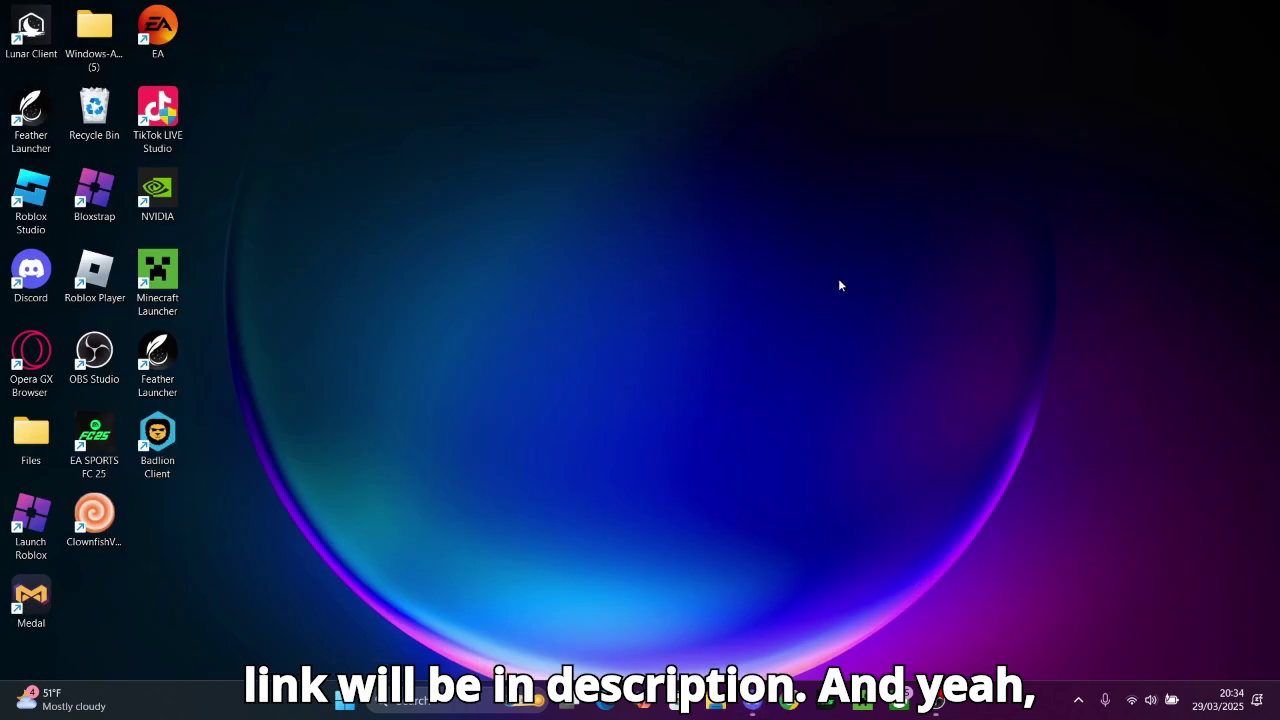